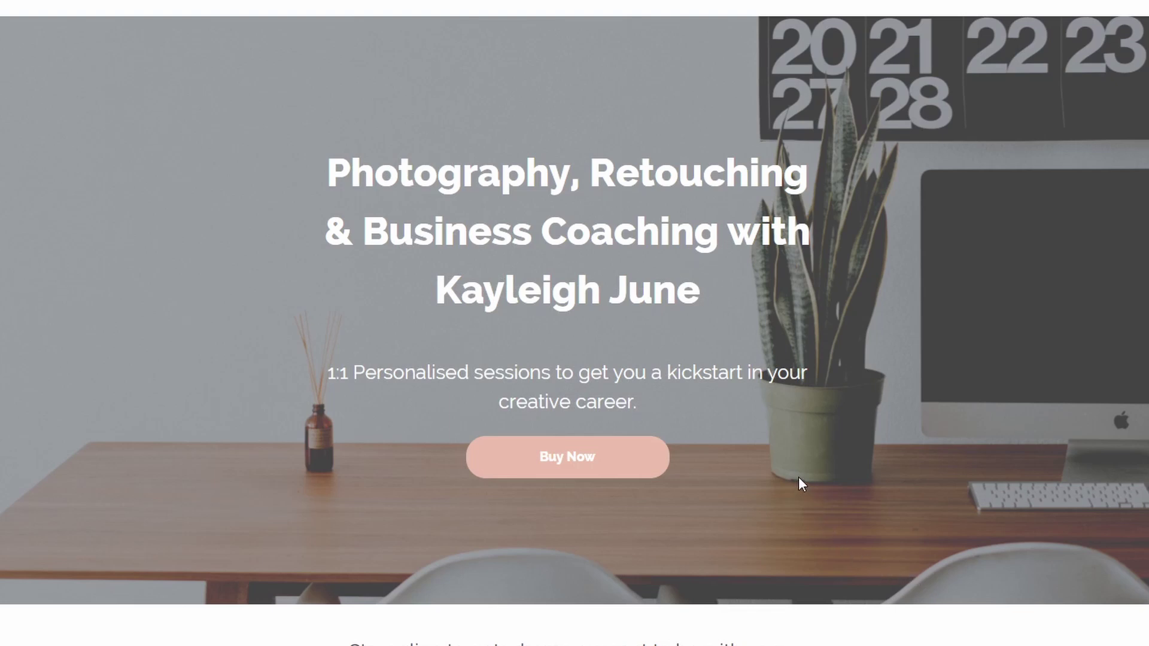
# Review the coaching page from its opening banner through the biography and pre-session form to the package options.
pyautogui.scroll(-5, 798, 478)
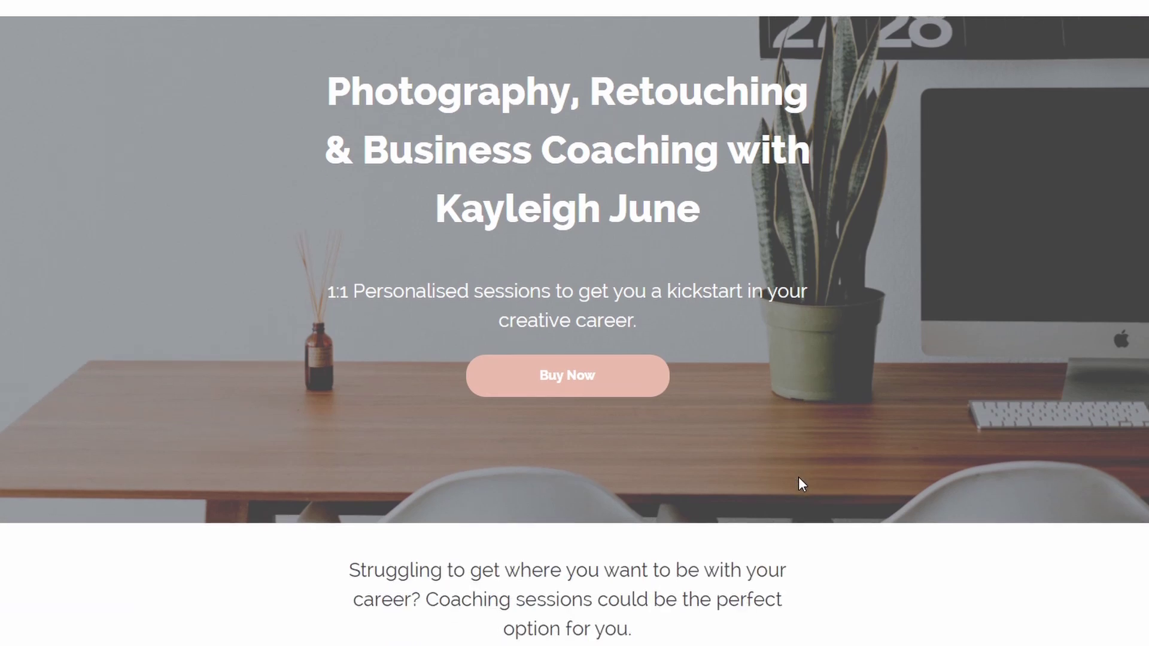
pyautogui.scroll(-8, 802, 484)
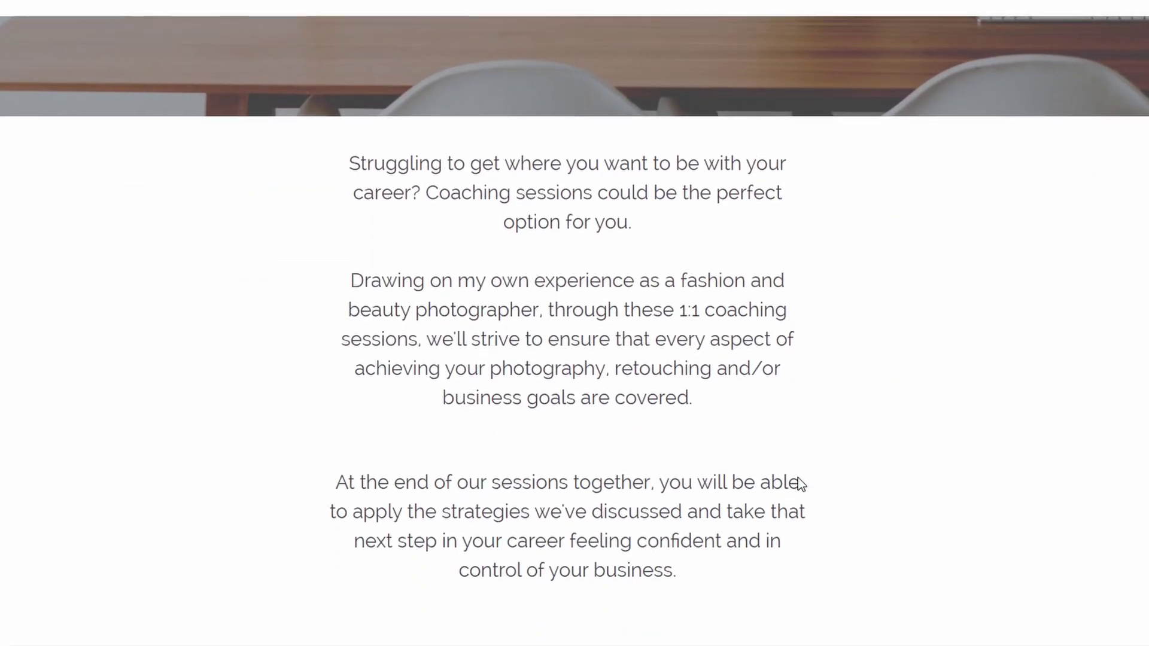
pyautogui.scroll(-4, 799, 478)
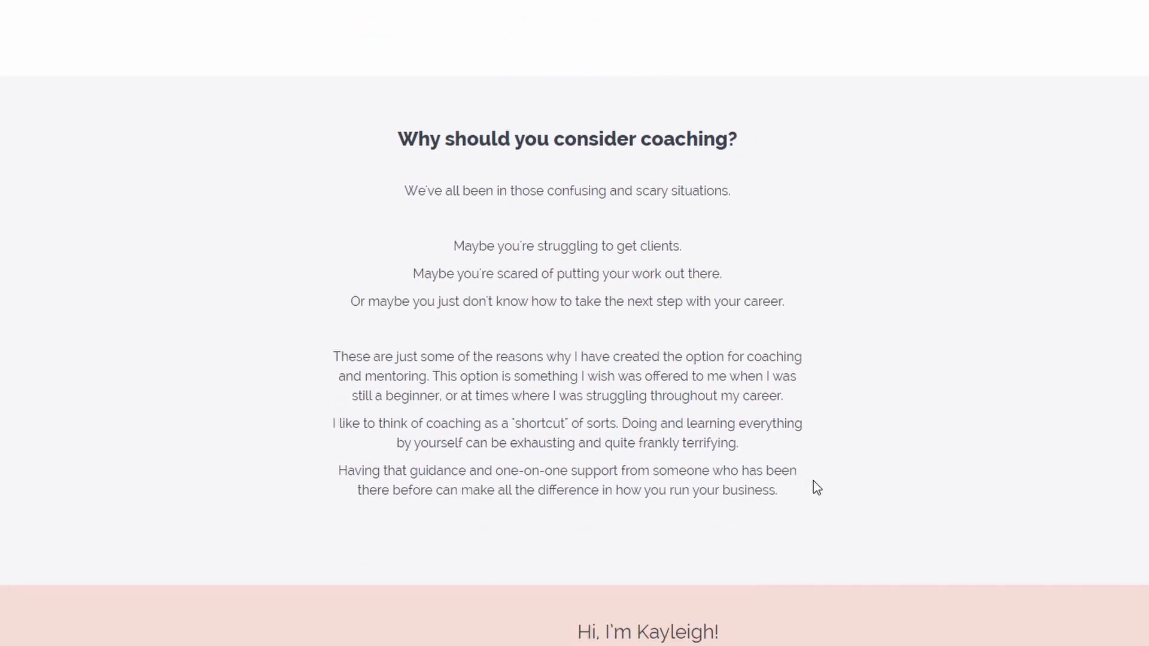
pyautogui.scroll(-2, 814, 480)
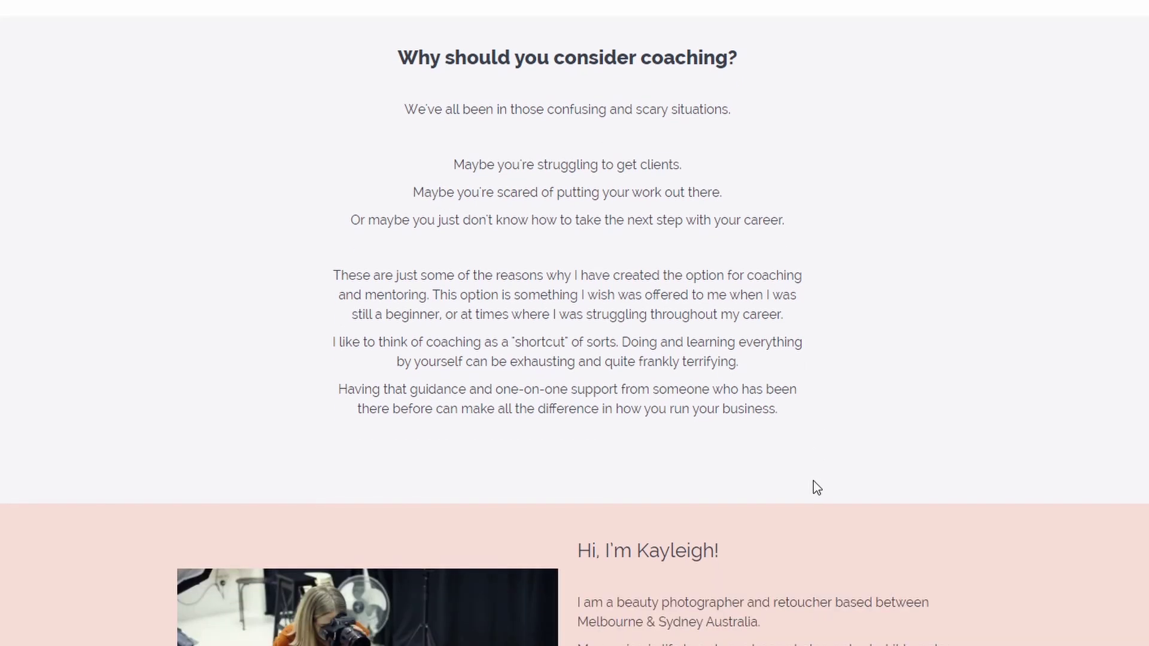
pyautogui.scroll(-2, 813, 480)
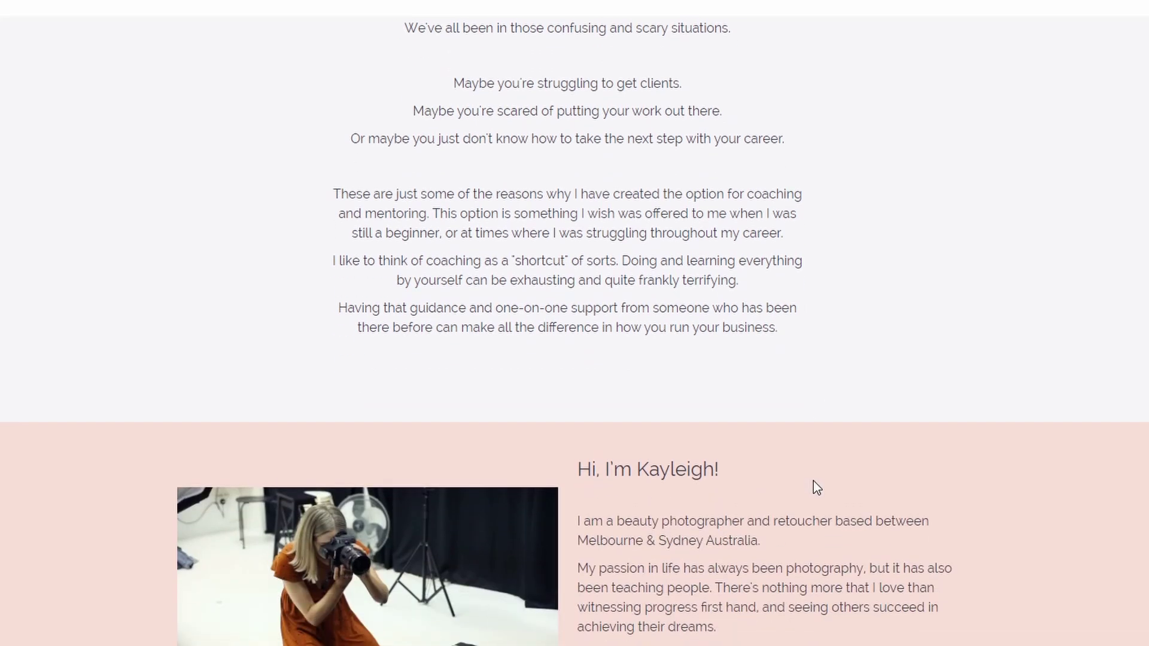
pyautogui.scroll(-6, 814, 481)
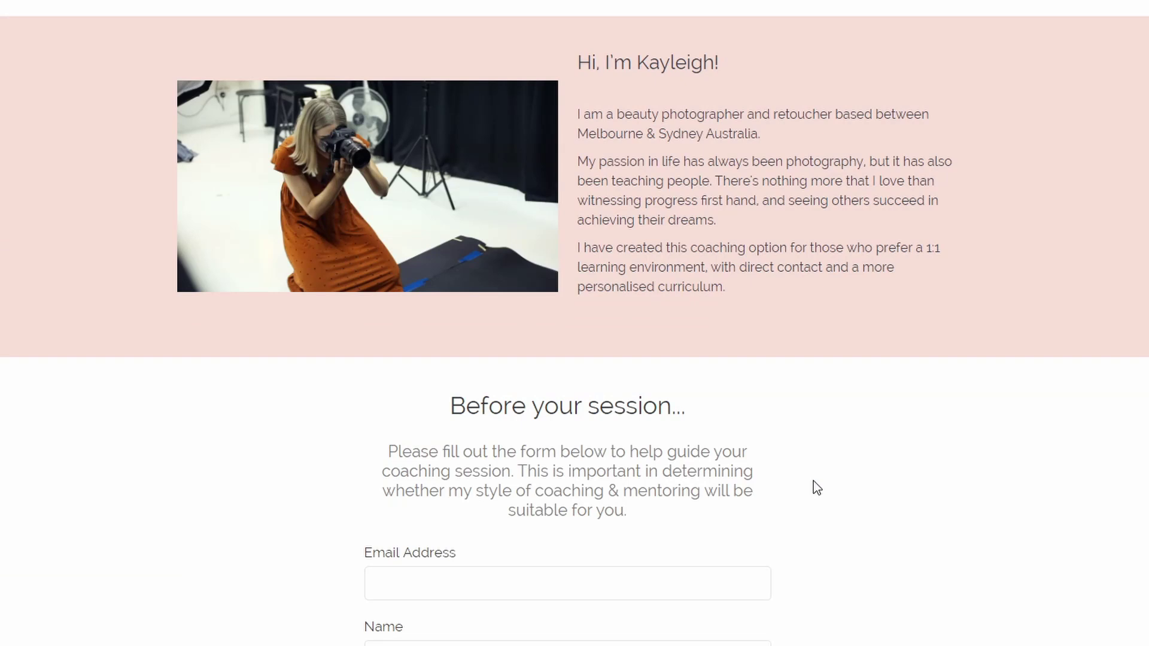
pyautogui.scroll(-13, 813, 480)
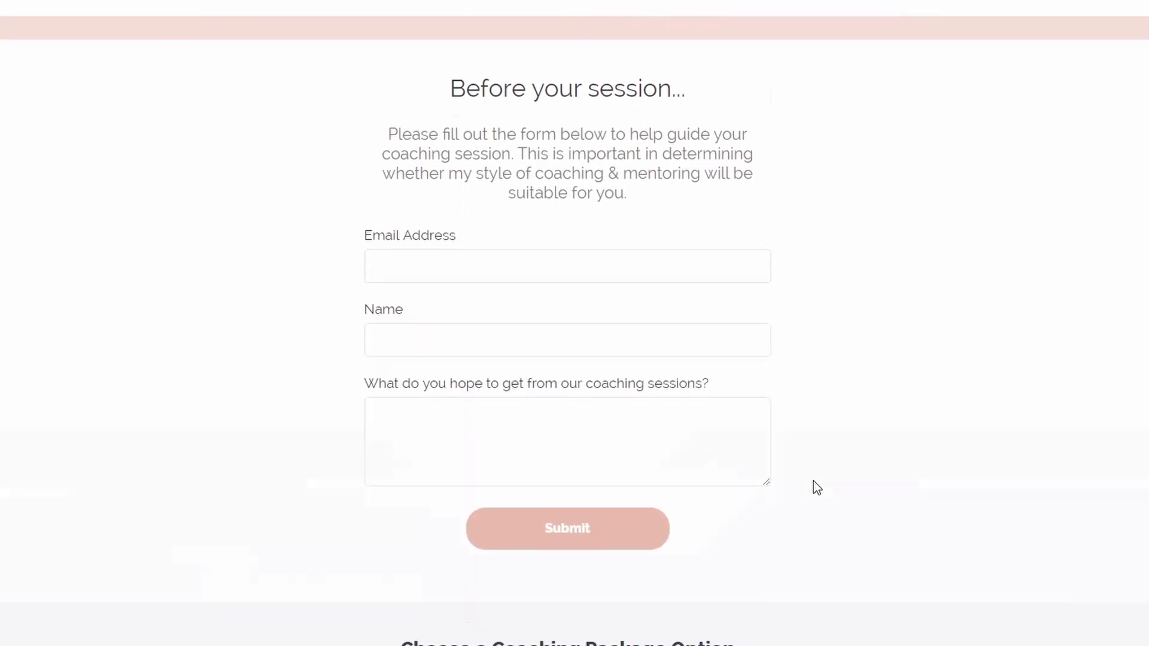
pyautogui.scroll(-2, 813, 481)
pyautogui.scroll(-1, 813, 480)
pyautogui.scroll(1, 813, 480)
pyautogui.scroll(-1, 813, 480)
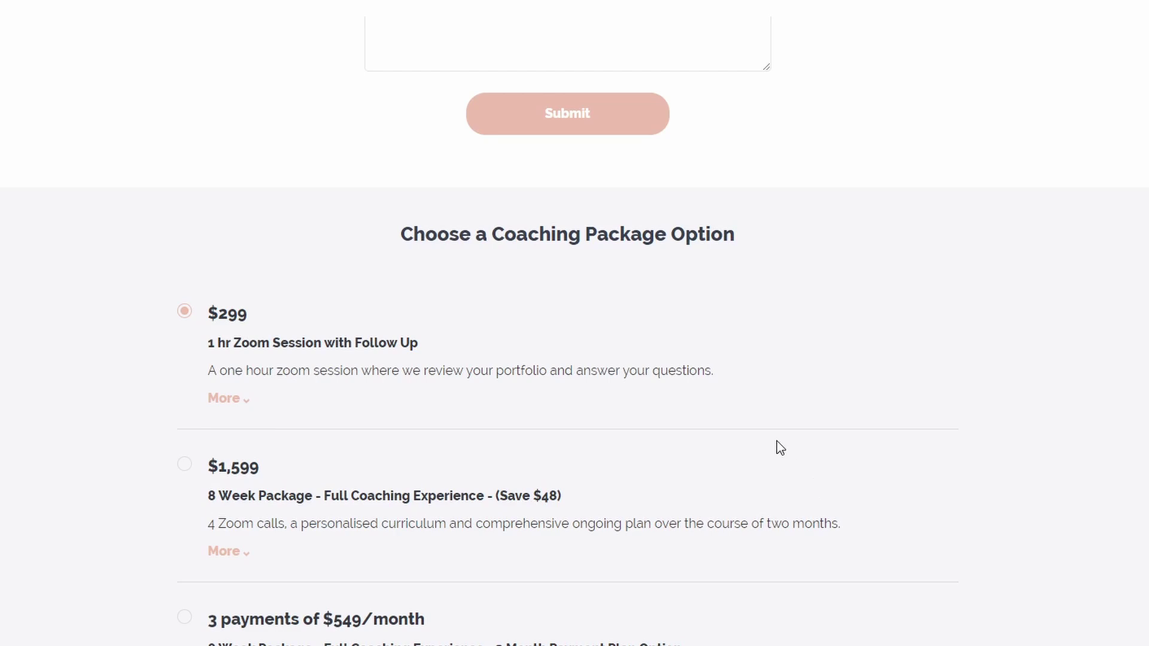
# Examine the coaching packages and the frequently asked questions, and return to the package options.
pyautogui.scroll(-2, 777, 442)
pyautogui.scroll(-4, 777, 441)
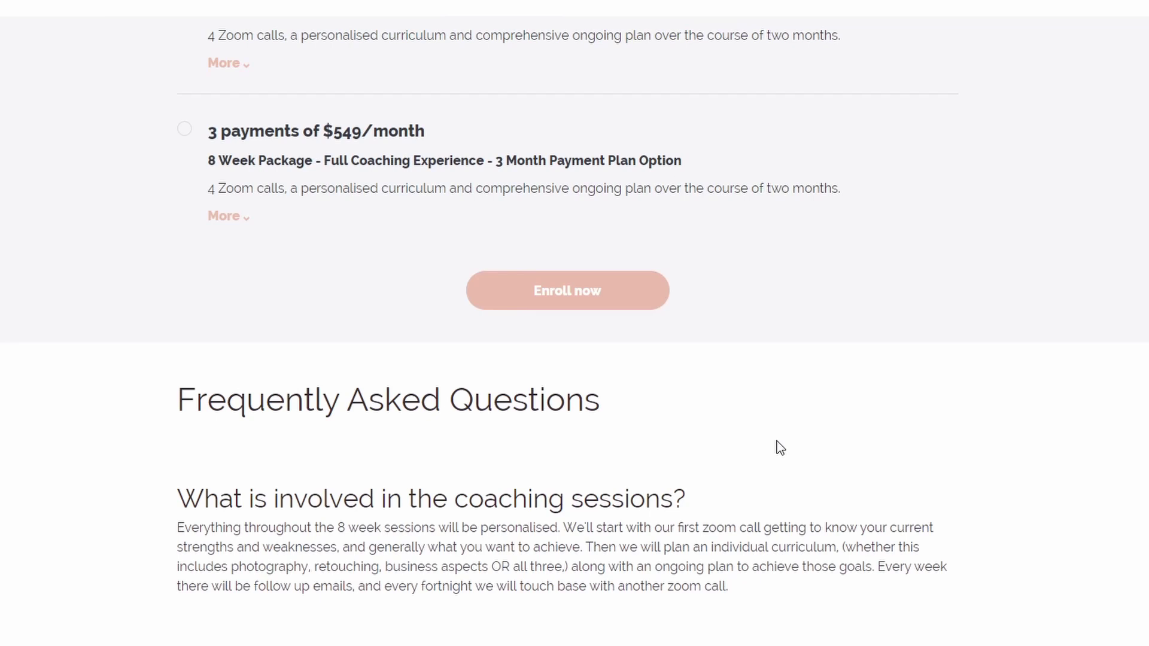
pyautogui.scroll(-1, 777, 440)
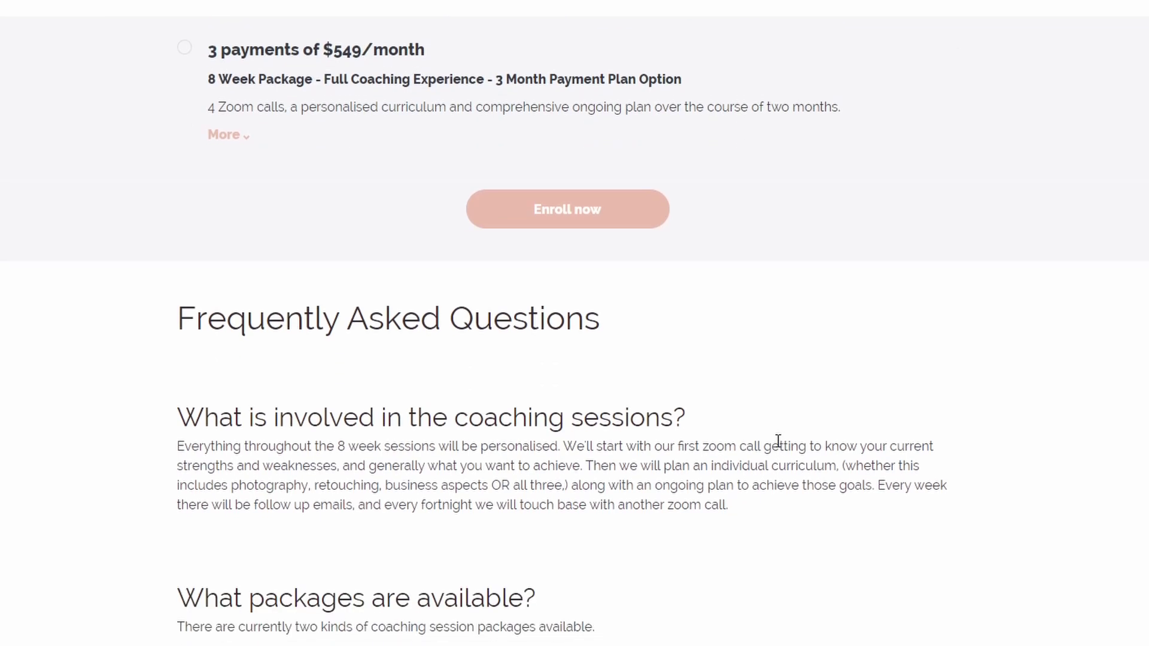
pyautogui.scroll(-1, 778, 441)
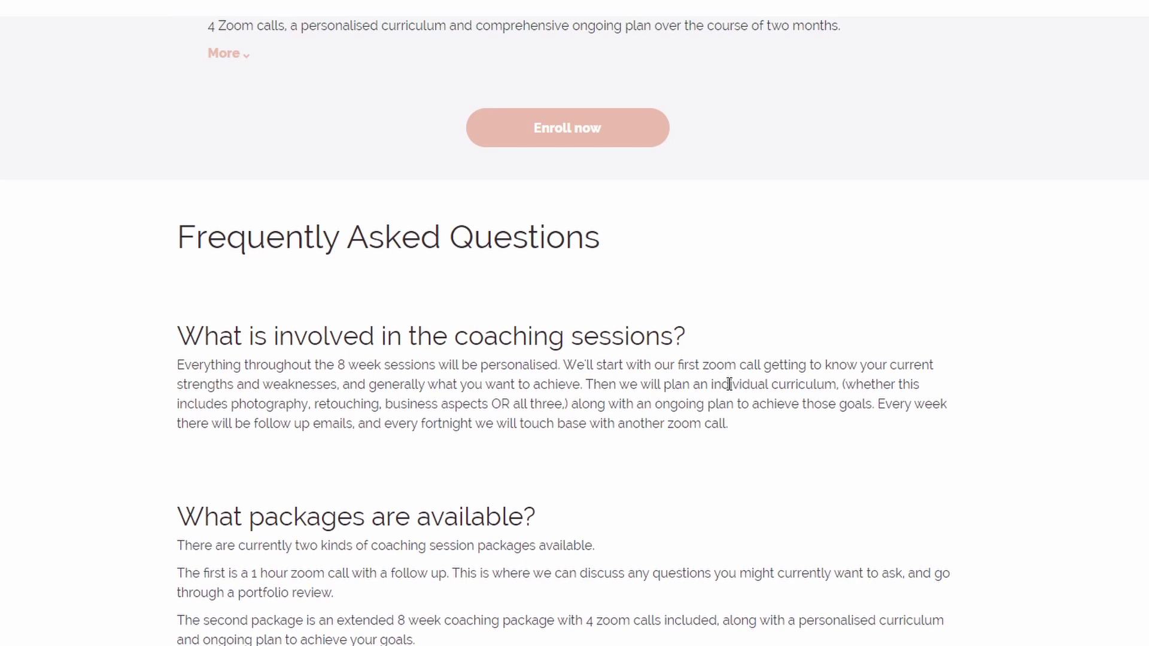
pyautogui.scroll(-2, 729, 385)
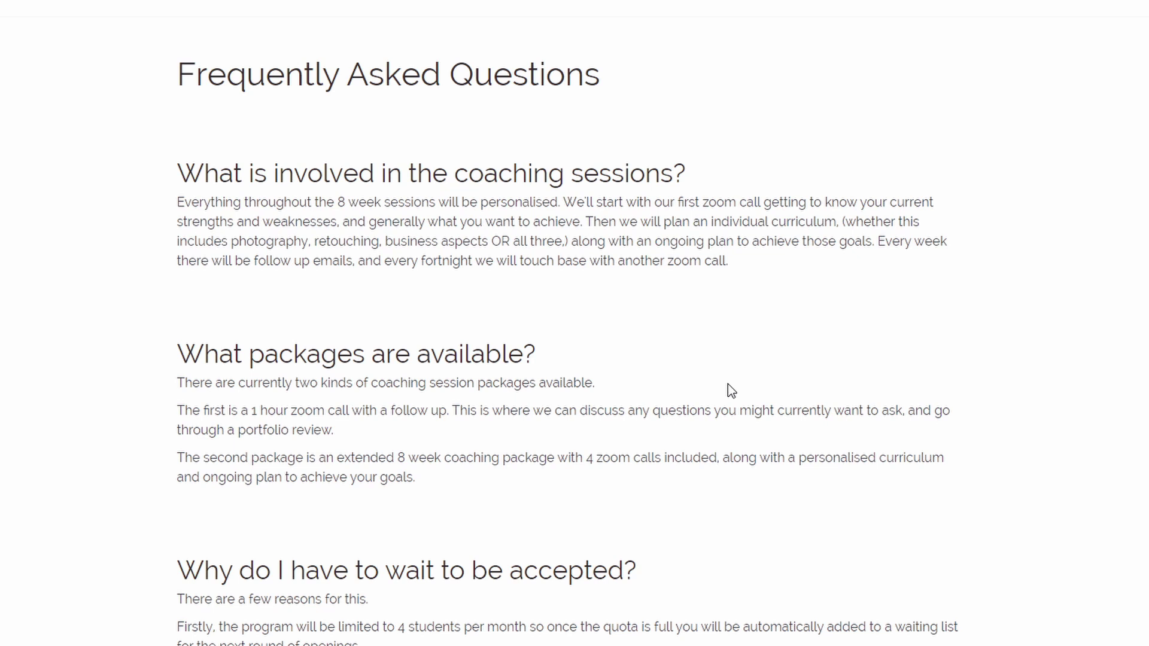
pyautogui.scroll(3, 730, 386)
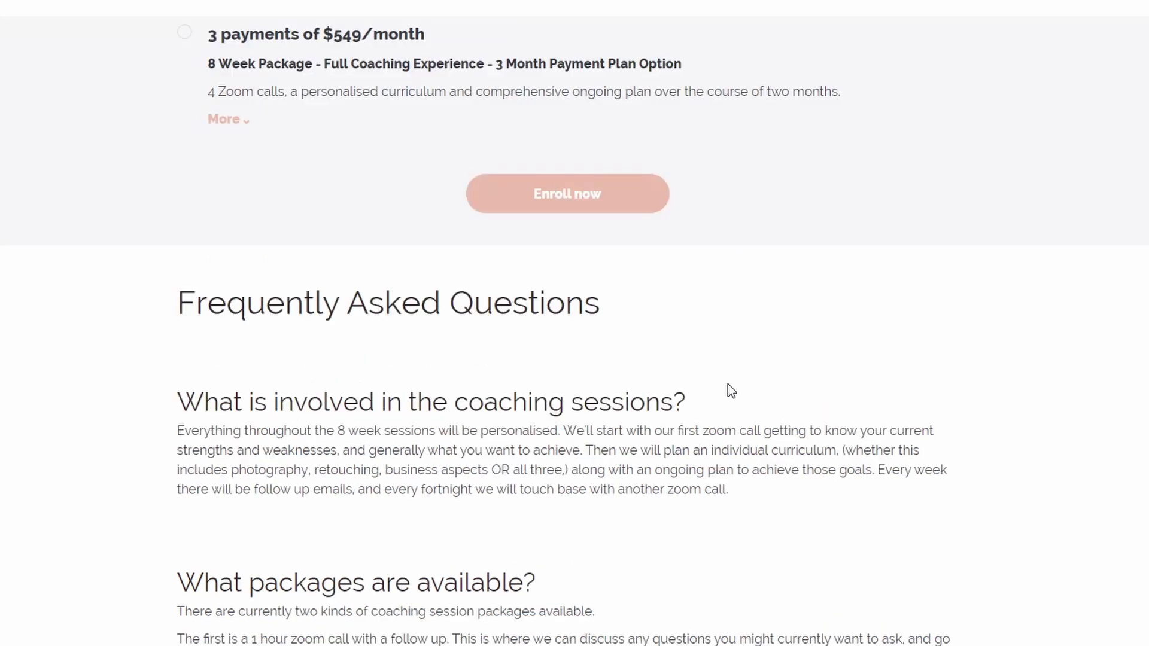
pyautogui.scroll(5, 728, 385)
pyautogui.scroll(10, 729, 385)
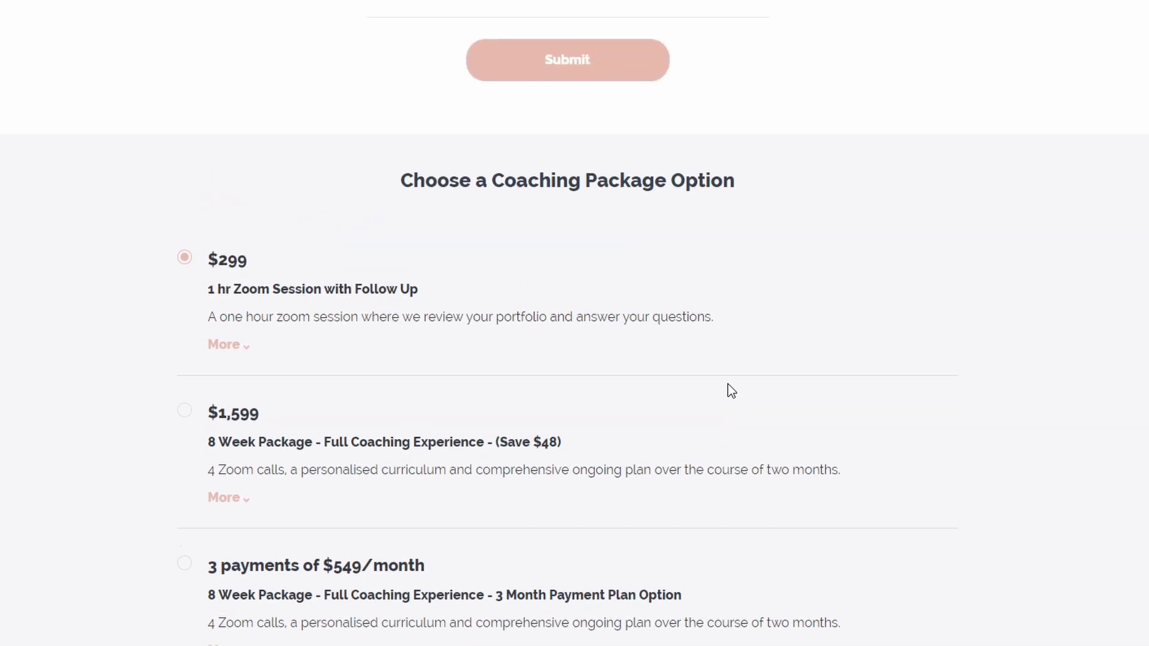
pyautogui.scroll(4, 728, 390)
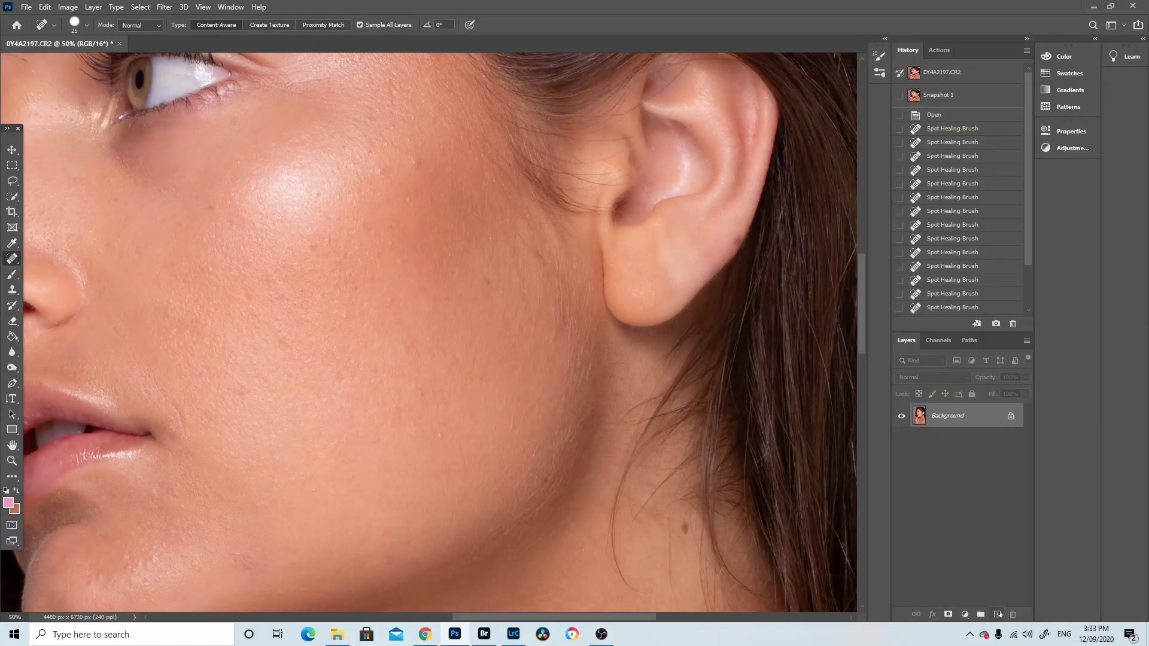
# Add a new empty layer above the Background and rename it Healing Brush Tool.
pyautogui.click(997, 615)
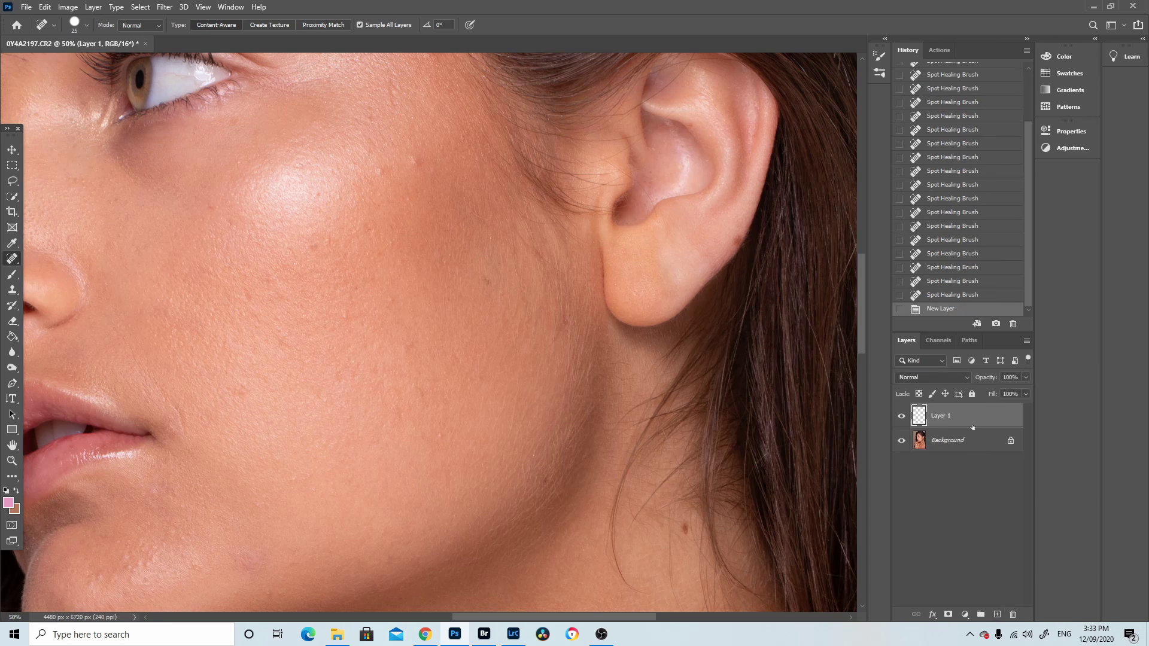
pyautogui.doubleClick(942, 415)
pyautogui.write('Healing Brush Tool')
pyautogui.press('Return')
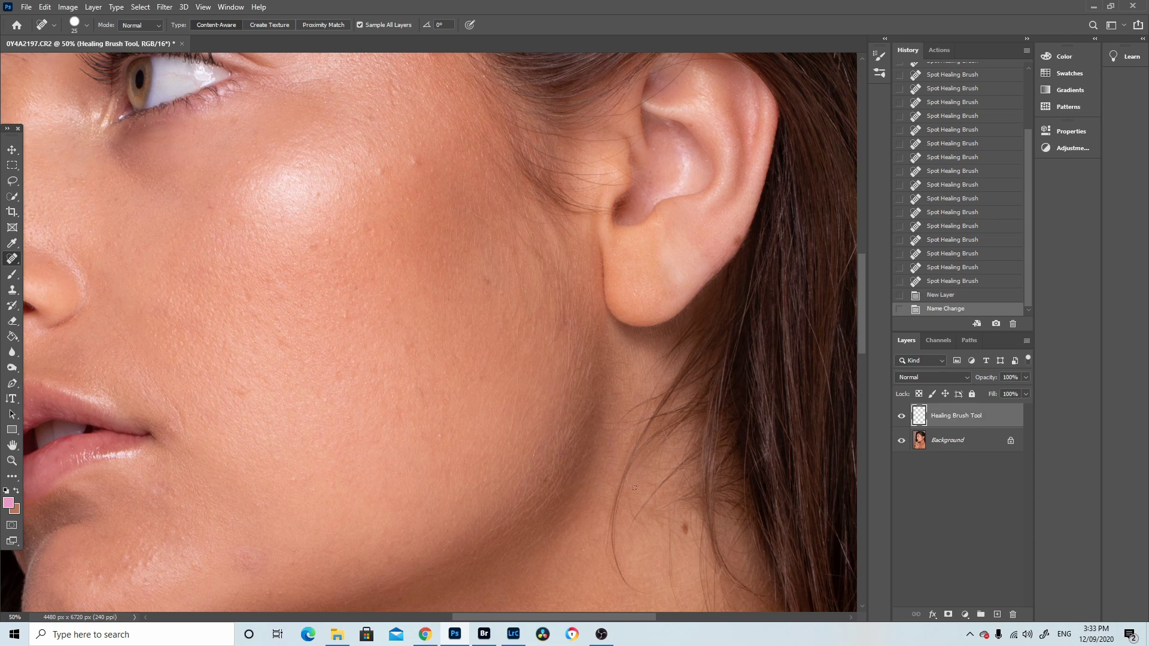
# Check the Spot Healing Brush's settings and try a test stroke across the cheek.
pyautogui.click(14, 256)
pyautogui.click(87, 24)
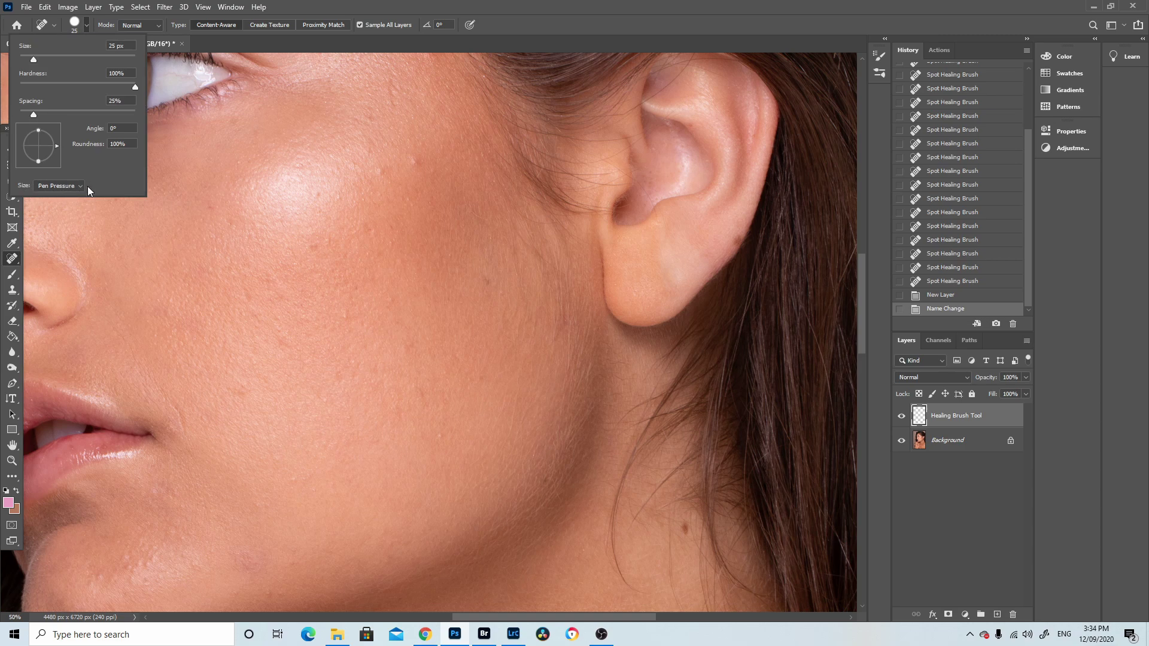
pyautogui.click(88, 27)
pyautogui.moveTo(320, 320)
pyautogui.mouseDown()
pyautogui.moveTo(334, 285)
pyautogui.moveTo(404, 230)
pyautogui.moveTo(420, 202)
pyautogui.moveTo(367, 181)
pyautogui.moveTo(310, 237)
pyautogui.moveTo(280, 331)
pyautogui.moveTo(319, 346)
pyautogui.moveTo(359, 324)
pyautogui.moveTo(390, 271)
pyautogui.mouseUp()
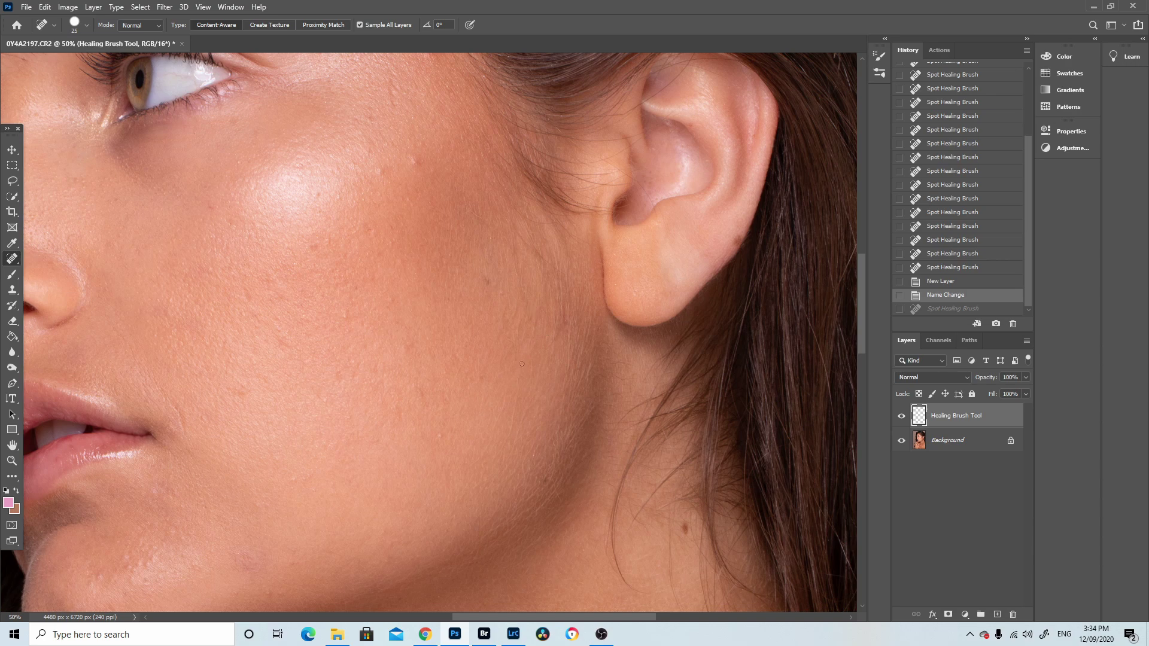
# Remove the fine facial hairs on the cheek and in front of the ear with short Spot Healing Brush strokes.
pyautogui.moveTo(521, 365); pyautogui.dragTo(506, 443)
pyautogui.moveTo(521, 324)
pyautogui.mouseDown()
pyautogui.moveTo(518, 365)
pyautogui.moveTo(523, 325)
pyautogui.moveTo(523, 342)
pyautogui.mouseUp()
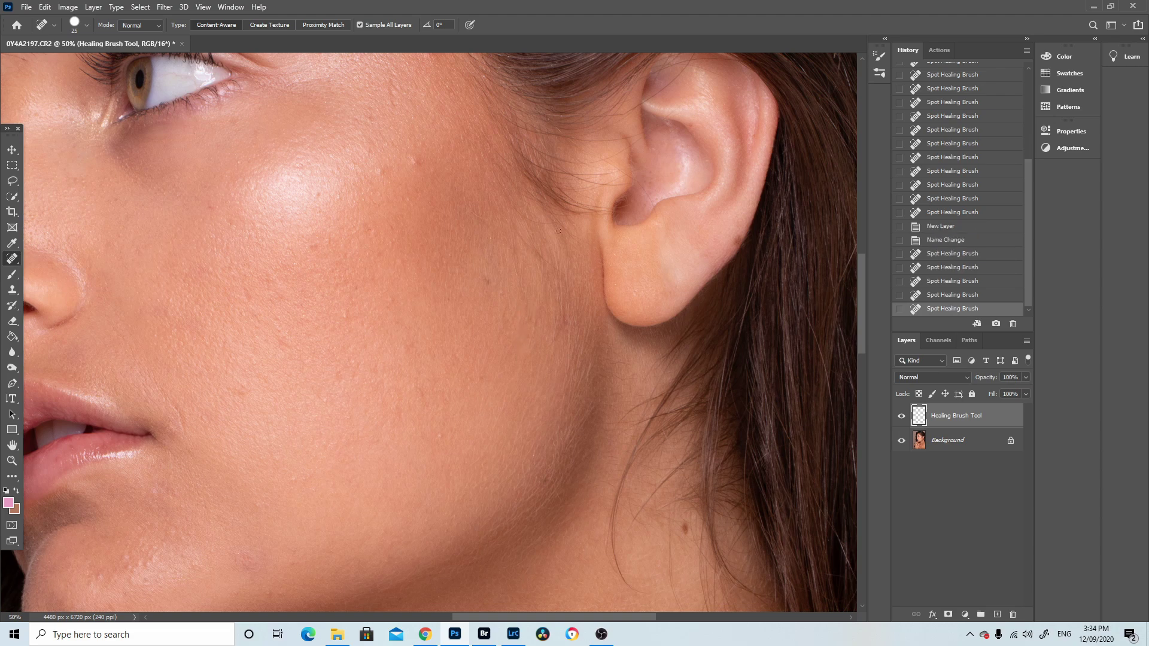
pyautogui.moveTo(507, 391); pyautogui.dragTo(489, 435)
pyautogui.moveTo(569, 321); pyautogui.dragTo(566, 378)
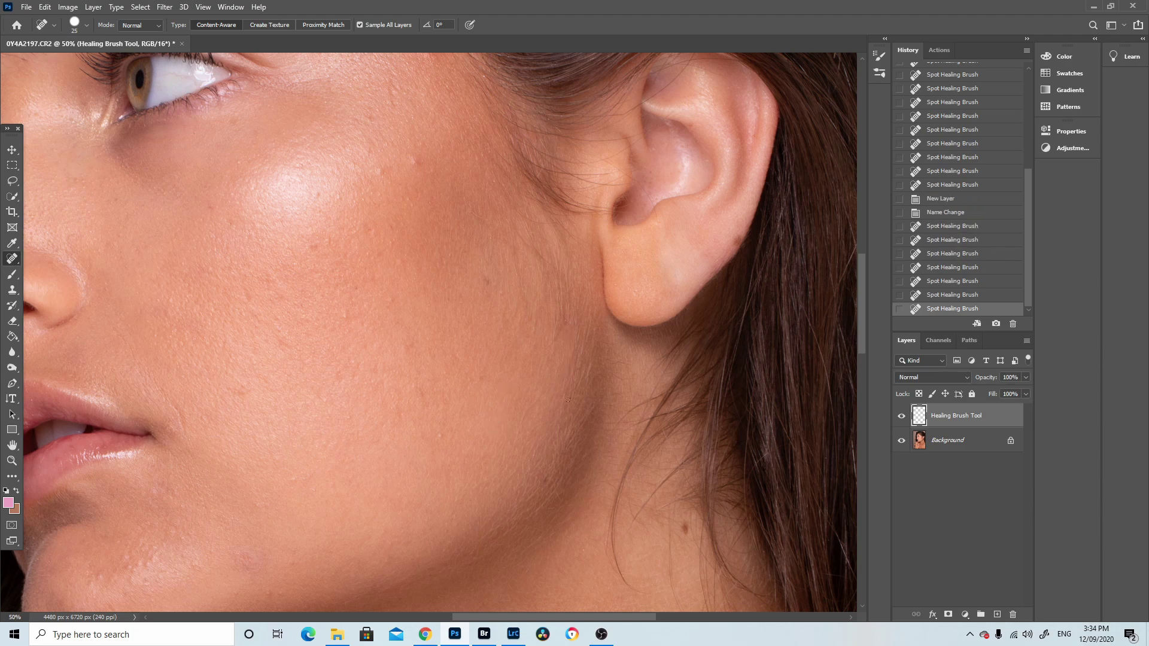
pyautogui.moveTo(537, 316); pyautogui.dragTo(533, 340)
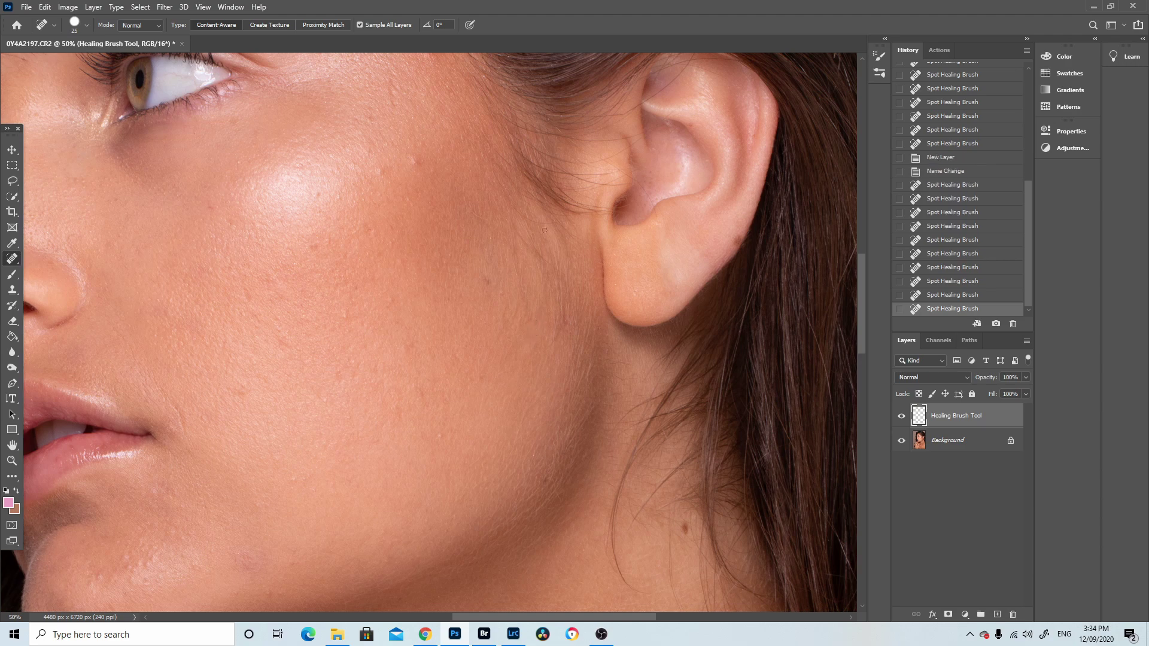
pyautogui.moveTo(513, 262); pyautogui.dragTo(522, 292)
pyautogui.moveTo(506, 252); pyautogui.dragTo(512, 311)
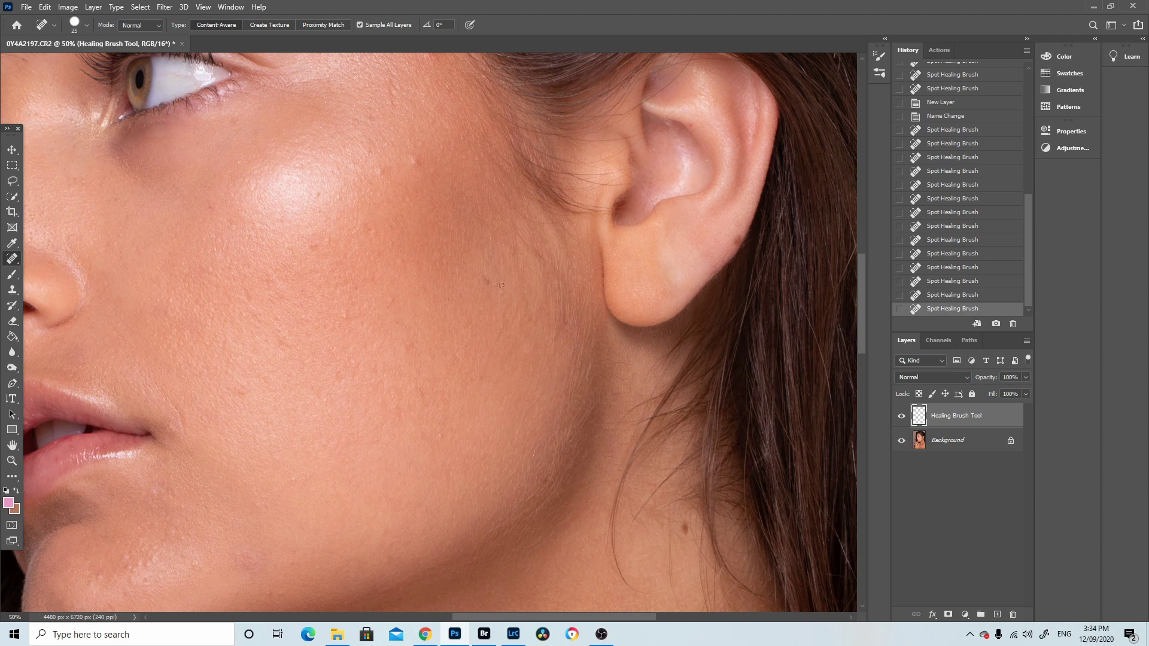
pyautogui.moveTo(501, 283); pyautogui.dragTo(499, 310)
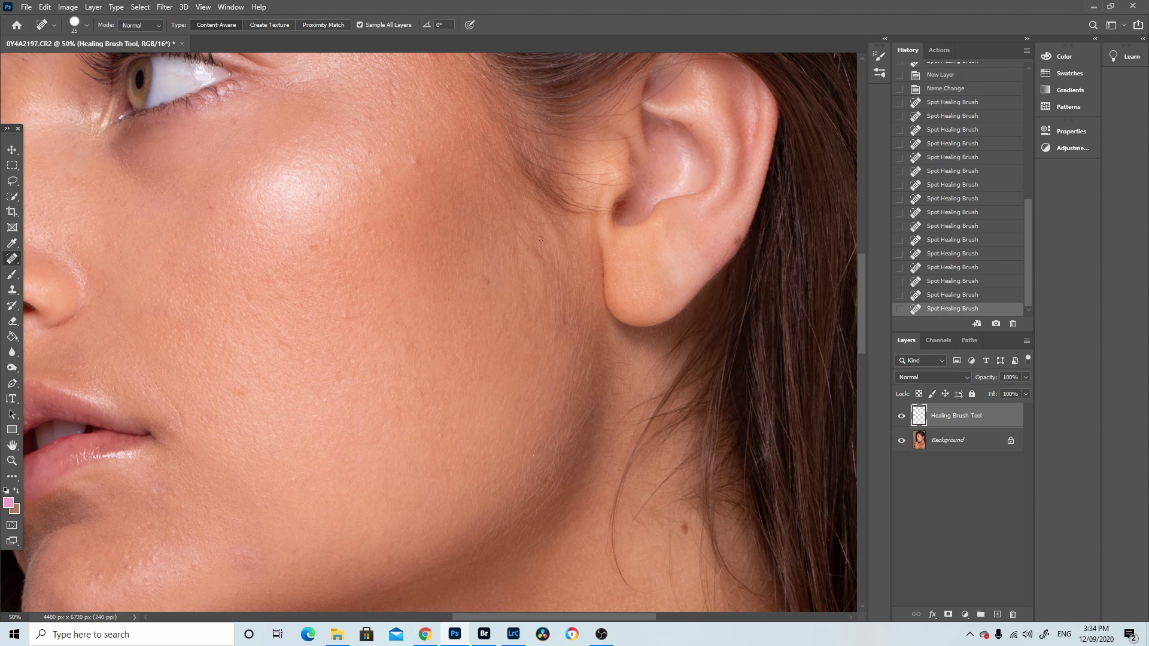
pyautogui.moveTo(504, 310); pyautogui.dragTo(504, 335)
pyautogui.moveTo(520, 290)
pyautogui.mouseDown()
pyautogui.moveTo(507, 321)
pyautogui.moveTo(518, 327)
pyautogui.mouseUp()
pyautogui.moveTo(558, 279); pyautogui.dragTo(557, 319)
pyautogui.moveTo(560, 270); pyautogui.dragTo(563, 321)
pyautogui.moveTo(562, 262); pyautogui.dragTo(559, 290)
pyautogui.moveTo(552, 251); pyautogui.dragTo(568, 308)
pyautogui.moveTo(566, 262); pyautogui.dragTo(568, 282)
pyautogui.moveTo(553, 309)
pyautogui.mouseDown()
pyautogui.moveTo(551, 362)
pyautogui.moveTo(545, 346)
pyautogui.moveTo(573, 336)
pyautogui.moveTo(570, 372)
pyautogui.mouseUp()
pyautogui.moveTo(465, 174); pyautogui.dragTo(480, 219)
pyautogui.moveTo(538, 252)
pyautogui.mouseDown()
pyautogui.moveTo(554, 266)
pyautogui.moveTo(531, 246)
pyautogui.moveTo(560, 272)
pyautogui.moveTo(544, 266)
pyautogui.moveTo(544, 282)
pyautogui.moveTo(548, 271)
pyautogui.mouseUp()
pyautogui.moveTo(539, 392); pyautogui.dragTo(522, 452)
pyautogui.moveTo(588, 306); pyautogui.dragTo(584, 325)
# Clean up the fine hairs along the jawline and below the earlobe with the Spot Healing Brush.
pyautogui.moveTo(519, 518)
pyautogui.mouseDown()
pyautogui.moveTo(532, 509)
pyautogui.moveTo(506, 511)
pyautogui.moveTo(521, 490)
pyautogui.mouseUp()
pyautogui.moveTo(494, 538); pyautogui.dragTo(501, 525)
pyautogui.moveTo(621, 379); pyautogui.dragTo(640, 372)
pyautogui.click(609, 395)
pyautogui.moveTo(540, 478); pyautogui.dragTo(537, 501)
pyautogui.moveTo(575, 443); pyautogui.dragTo(554, 458)
pyautogui.moveTo(520, 505)
pyautogui.mouseDown()
pyautogui.moveTo(507, 517)
pyautogui.moveTo(542, 537)
pyautogui.mouseUp()
pyautogui.moveTo(580, 461); pyautogui.dragTo(568, 468)
# Compare the skin before and after healing by hiding and showing the Healing Brush Tool layer twice.
pyautogui.click(901, 416)
pyautogui.click(902, 416)
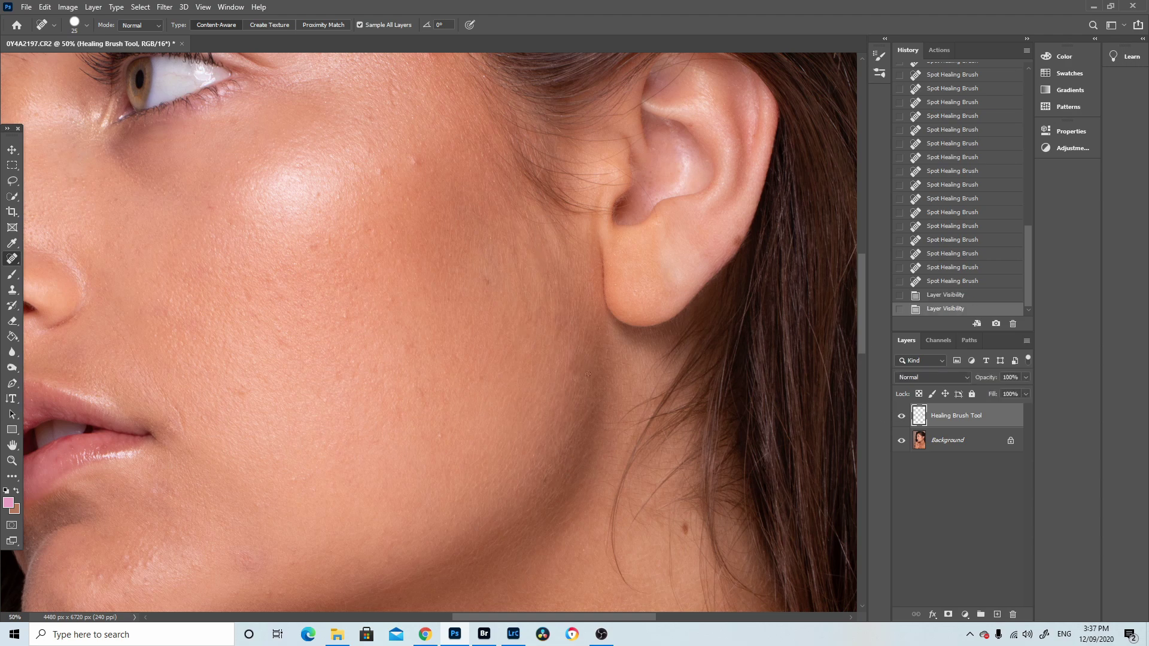
pyautogui.click(902, 416)
pyautogui.click(901, 416)
# Add a Curves adjustment layer with the RGB midtones raised to brighten the image, and invert its mask to black.
pyautogui.click(965, 615)
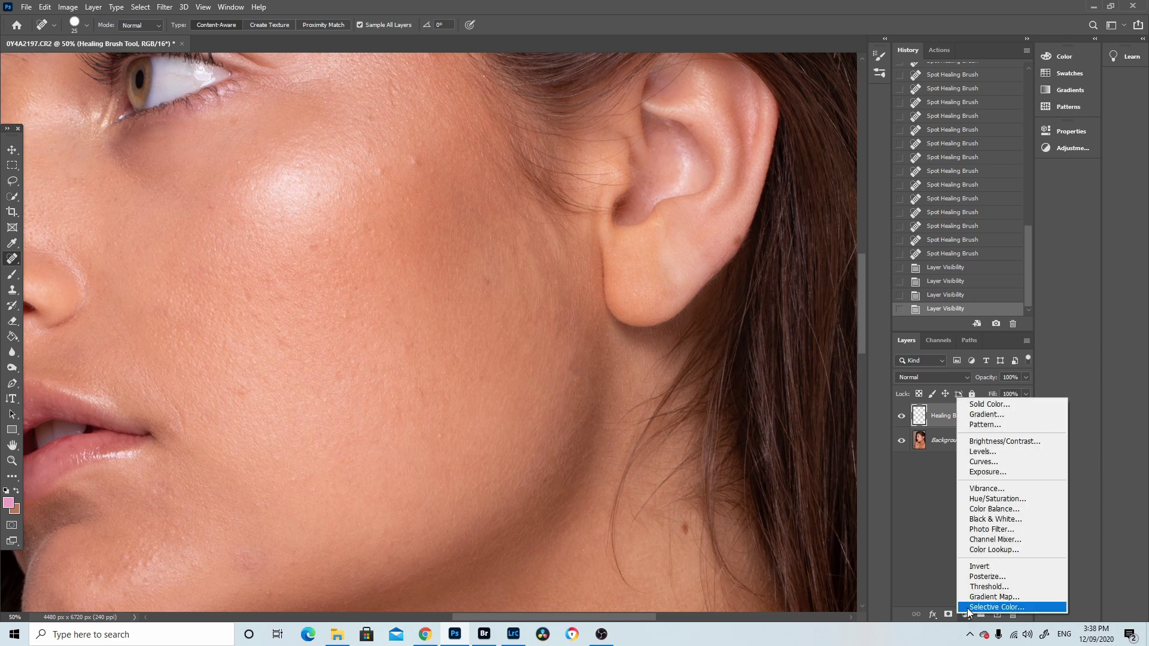
pyautogui.click(985, 464)
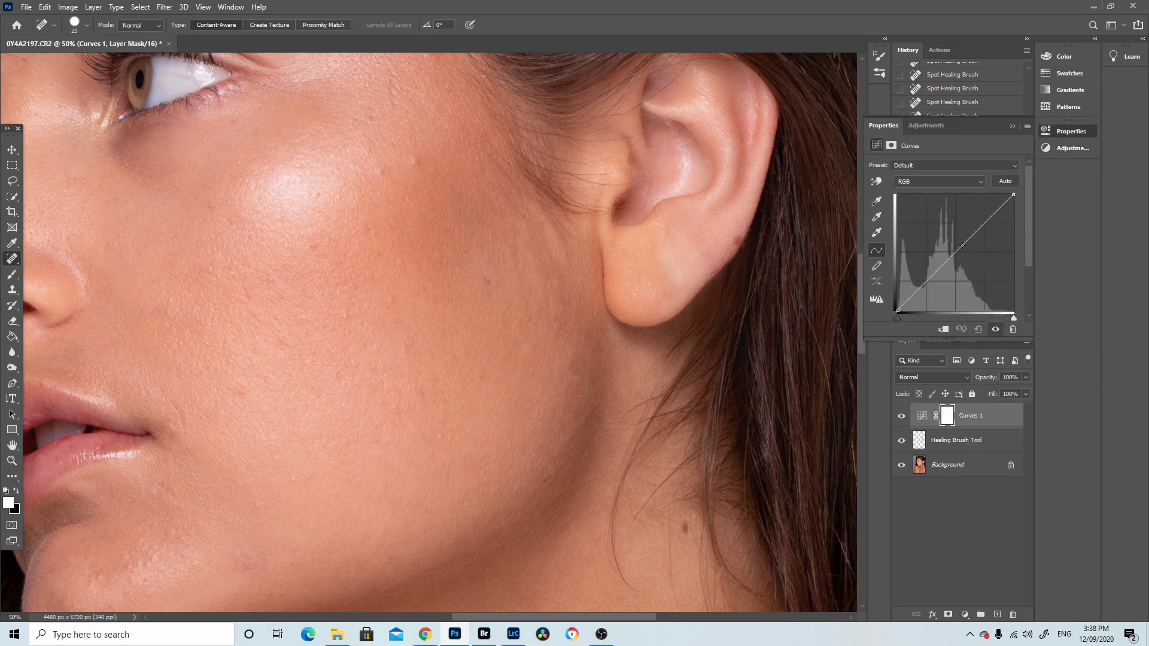
pyautogui.moveTo(963, 245); pyautogui.dragTo(955, 234)
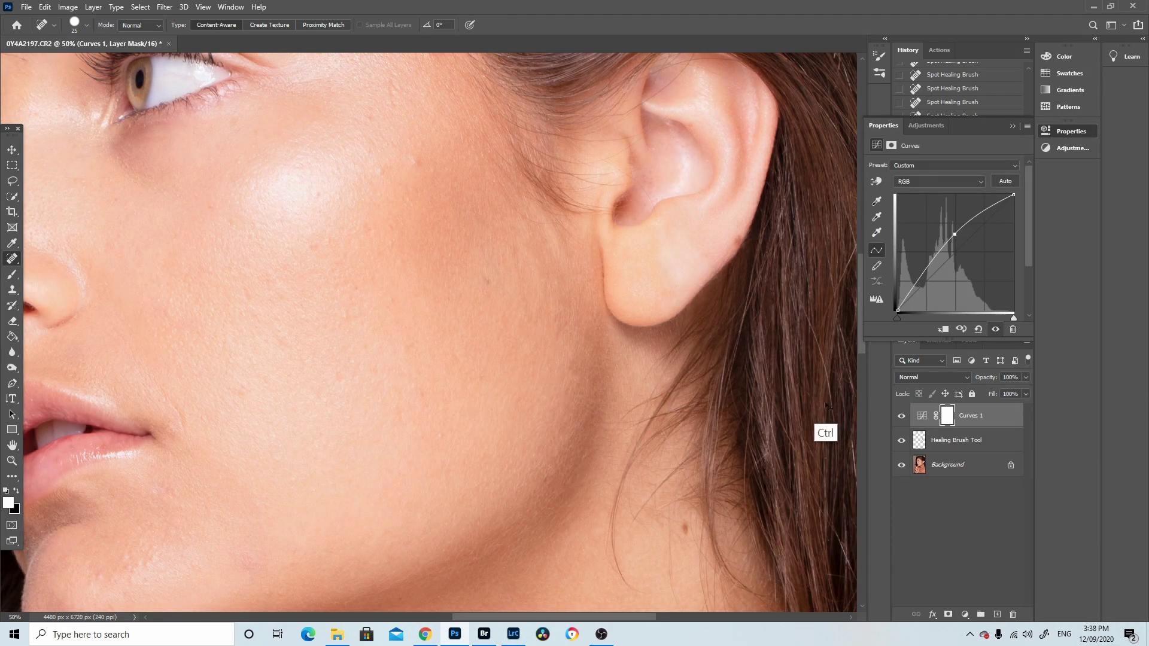
pyautogui.hotkey('ctrl', 'i')
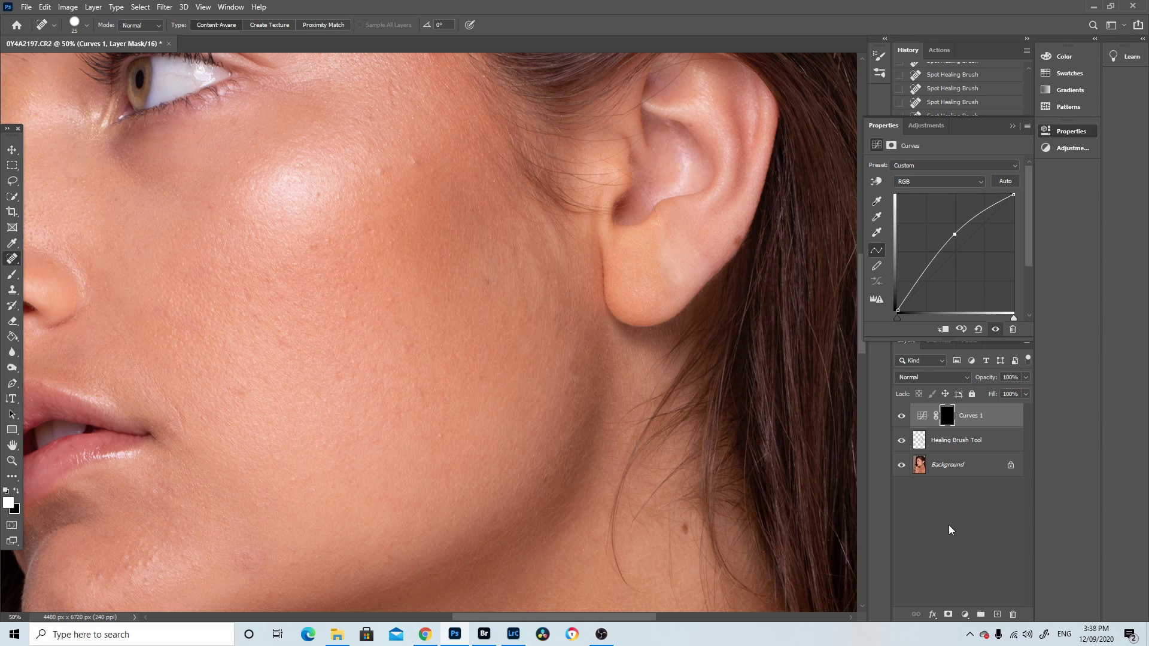
# Rename the brightening Curves layer Dodge.
pyautogui.doubleClick(979, 417)
pyautogui.write('Dodge')
pyautogui.press('Return')
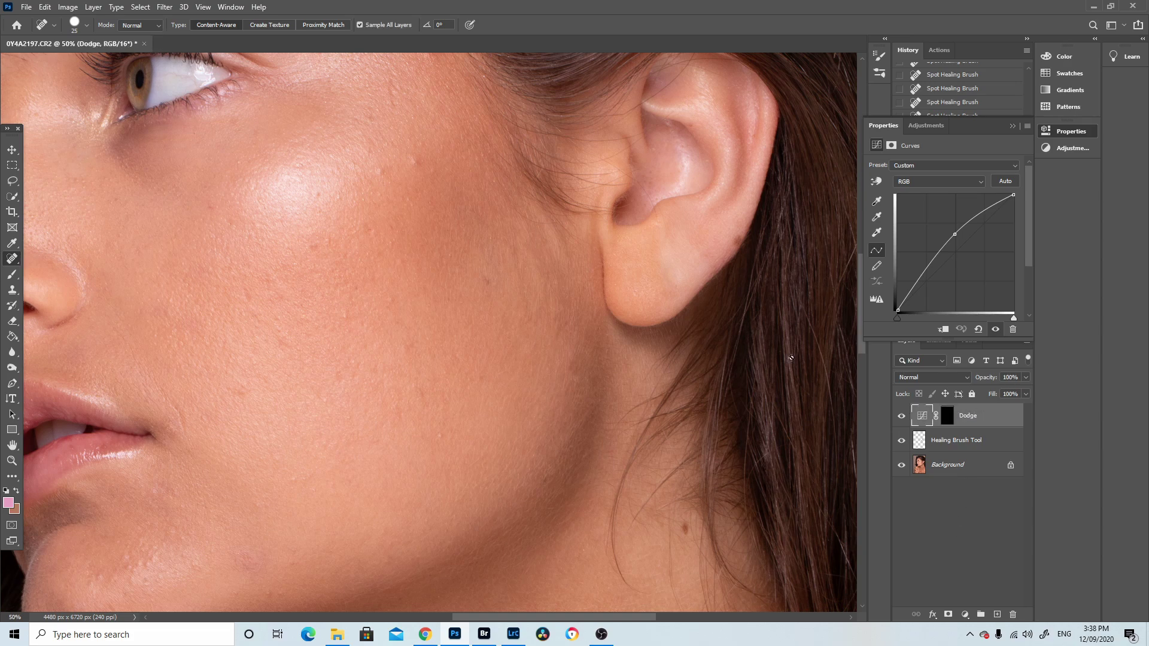
# Add another Curves adjustment layer with the RGB midtones lowered to darken the image, and invert its mask to black.
pyautogui.click(965, 615)
pyautogui.click(986, 464)
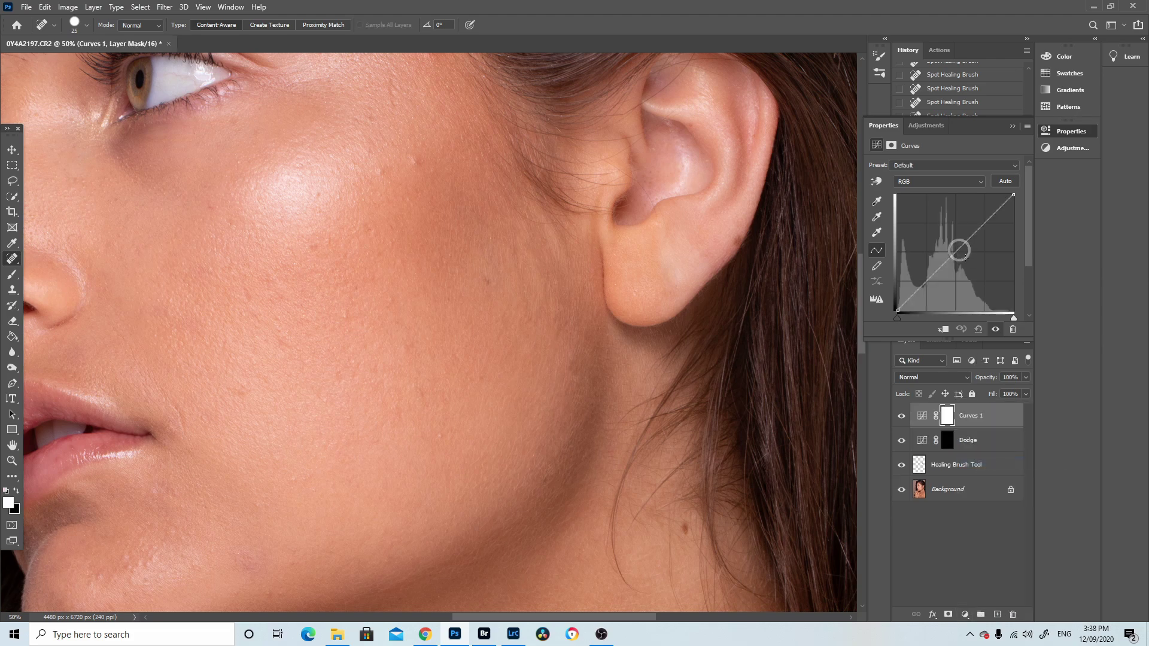
pyautogui.moveTo(965, 257)
pyautogui.mouseDown()
pyautogui.moveTo(966, 276)
pyautogui.moveTo(966, 260)
pyautogui.mouseUp()
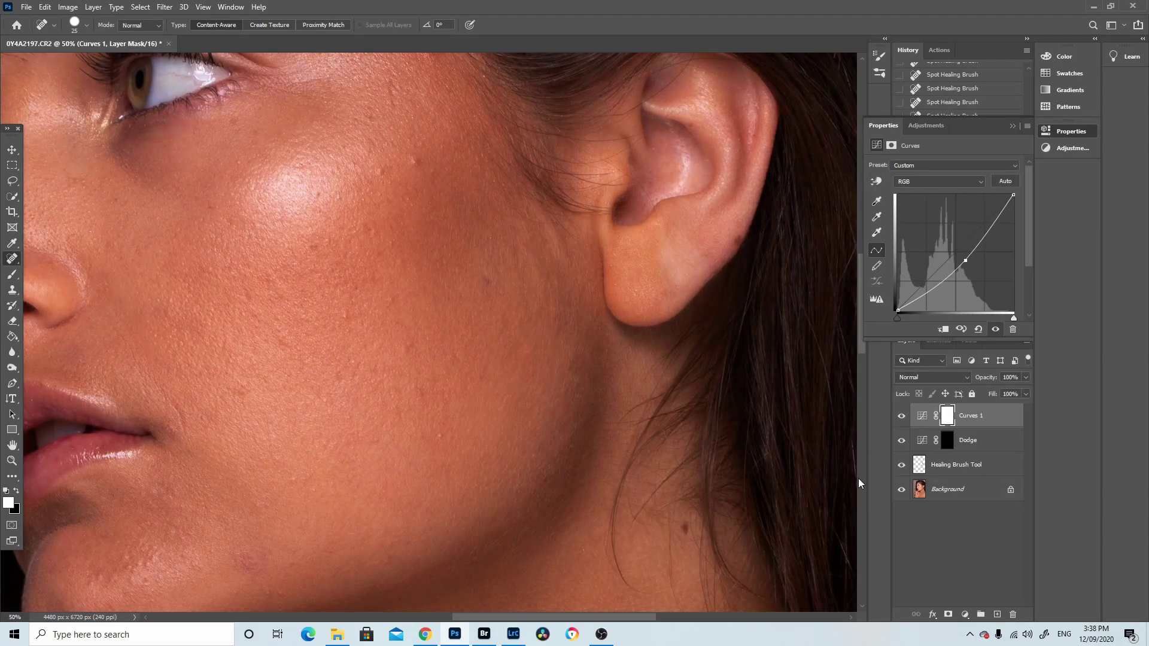
pyautogui.hotkey('ctrl', 'i')
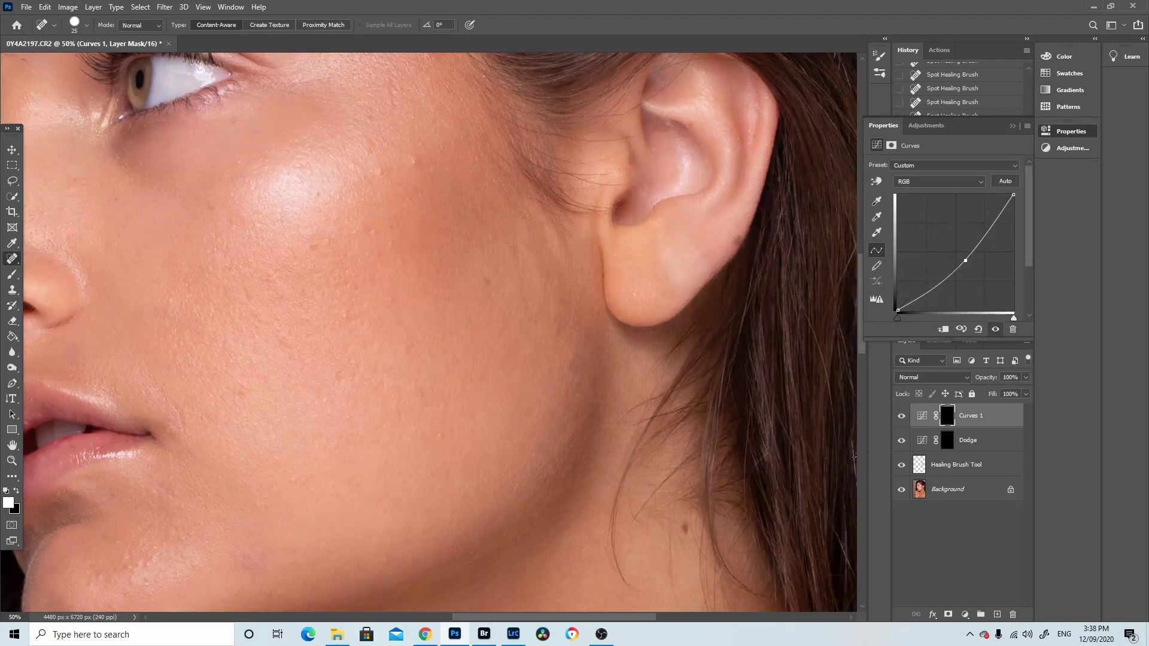
# Rename the darkening Curves layer Burn.
pyautogui.doubleClick(969, 418)
pyautogui.write('Burn')
pyautogui.press('Return')
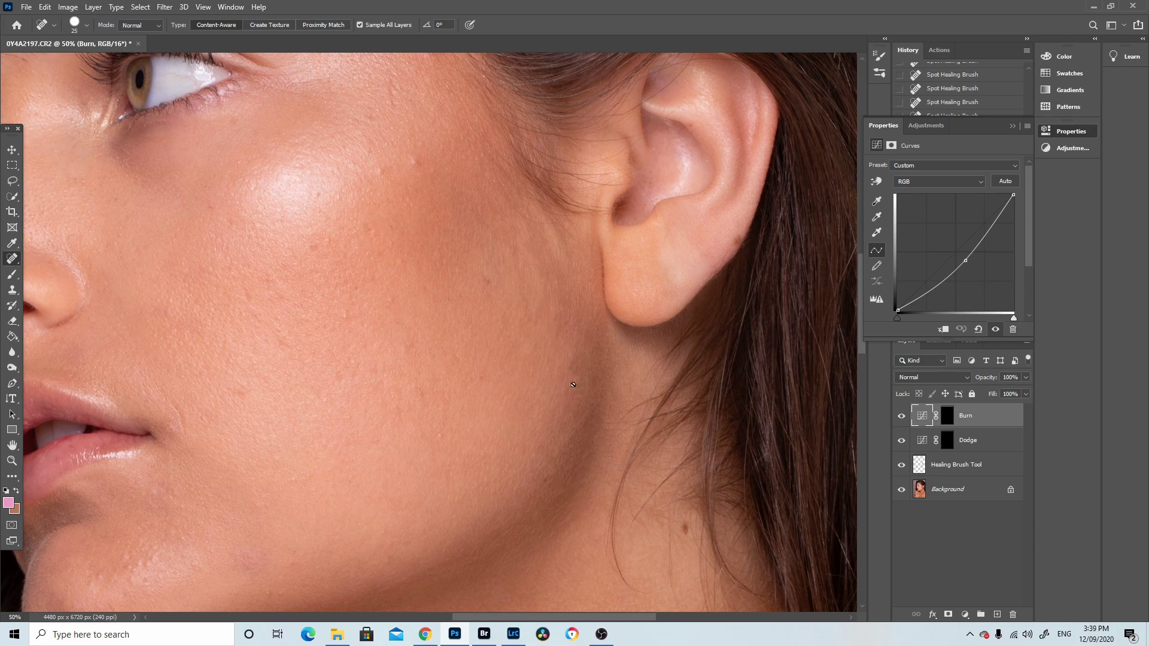
# Target the Dodge layer's mask with the Brush tool and set the brush flow to 1%.
pyautogui.doubleClick(969, 441)
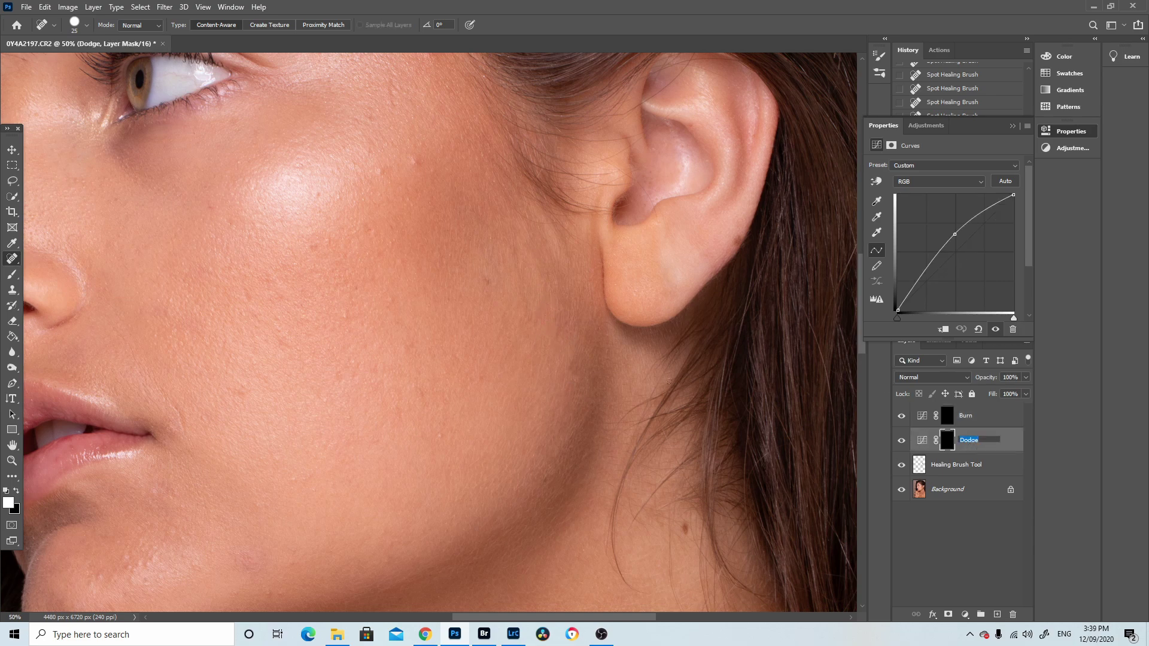
pyautogui.click(1006, 448)
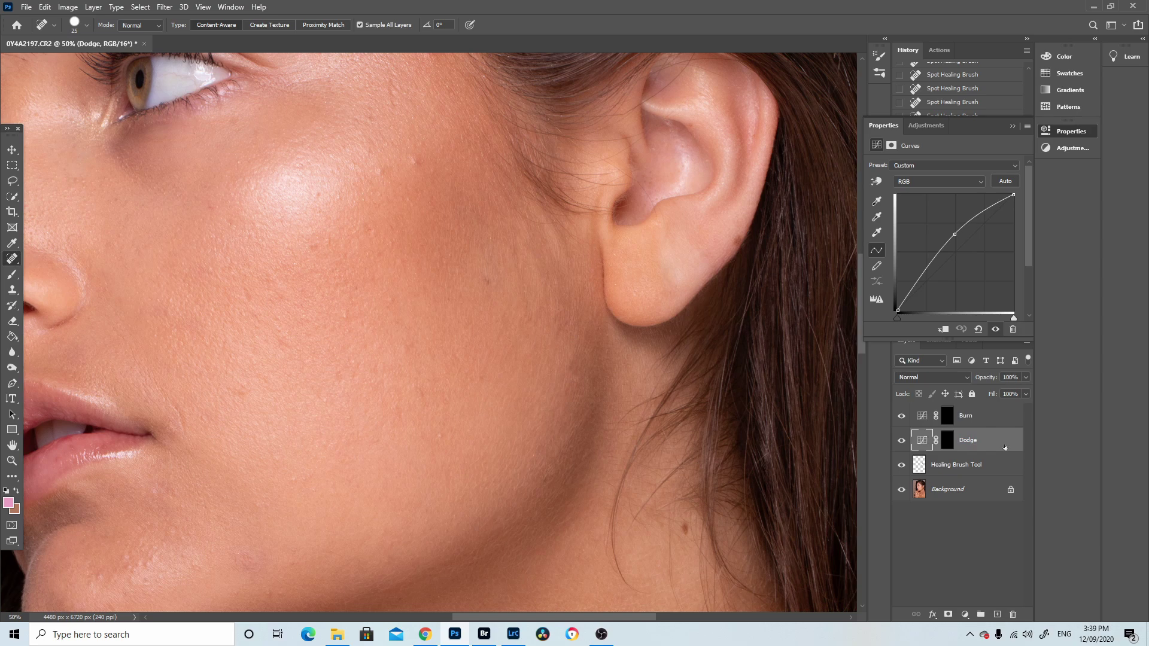
pyautogui.press('b')
pyautogui.click(351, 25)
pyautogui.moveTo(347, 35); pyautogui.dragTo(273, 42)
pyautogui.click(350, 24)
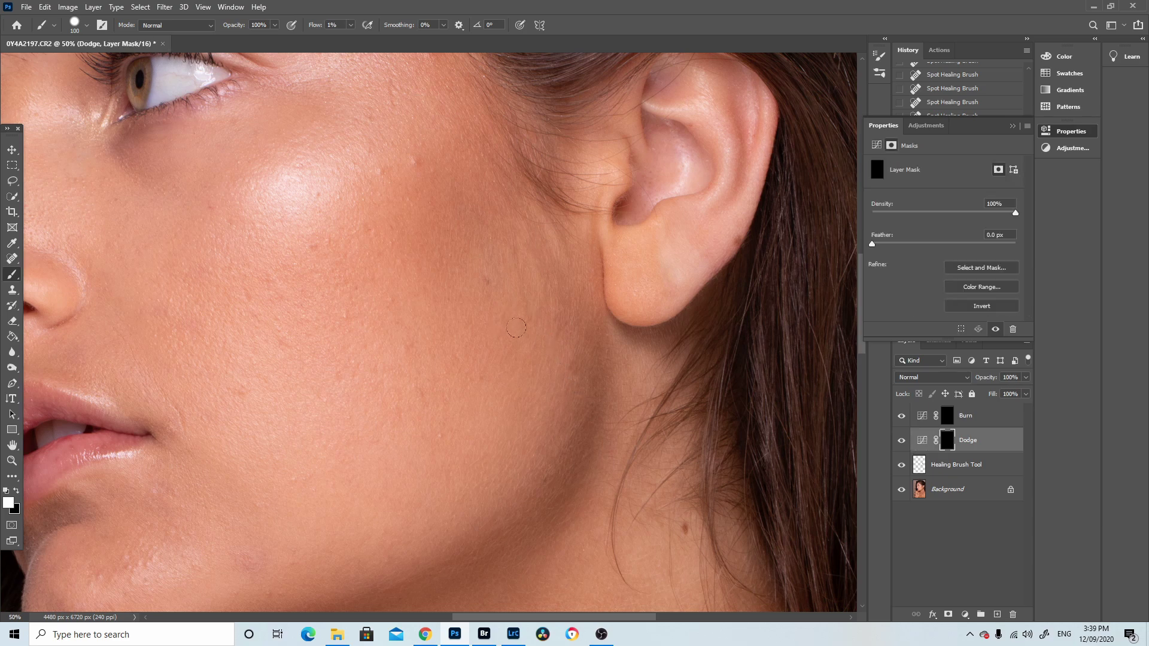
# Reduce the brush size to 15 px for fine retouching.
pyautogui.press('[')
pyautogui.press('[')
pyautogui.press('[')
pyautogui.press('[')
pyautogui.press('[')
pyautogui.press('[')
pyautogui.press('[')
pyautogui.press('[')
pyautogui.press('[')
pyautogui.press(']')
pyautogui.press(']')
# Configure the brush with Transfer enabled, Shape Dynamics disabled and the hardness lowered to 0%.
pyautogui.click(880, 55)
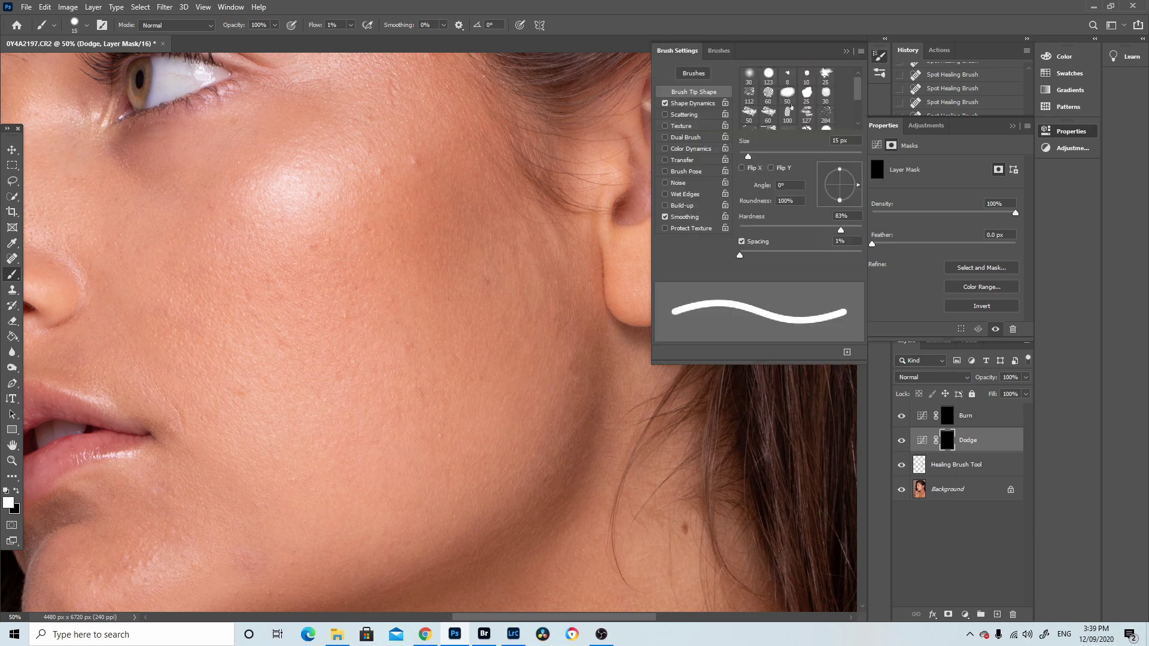
pyautogui.click(666, 159)
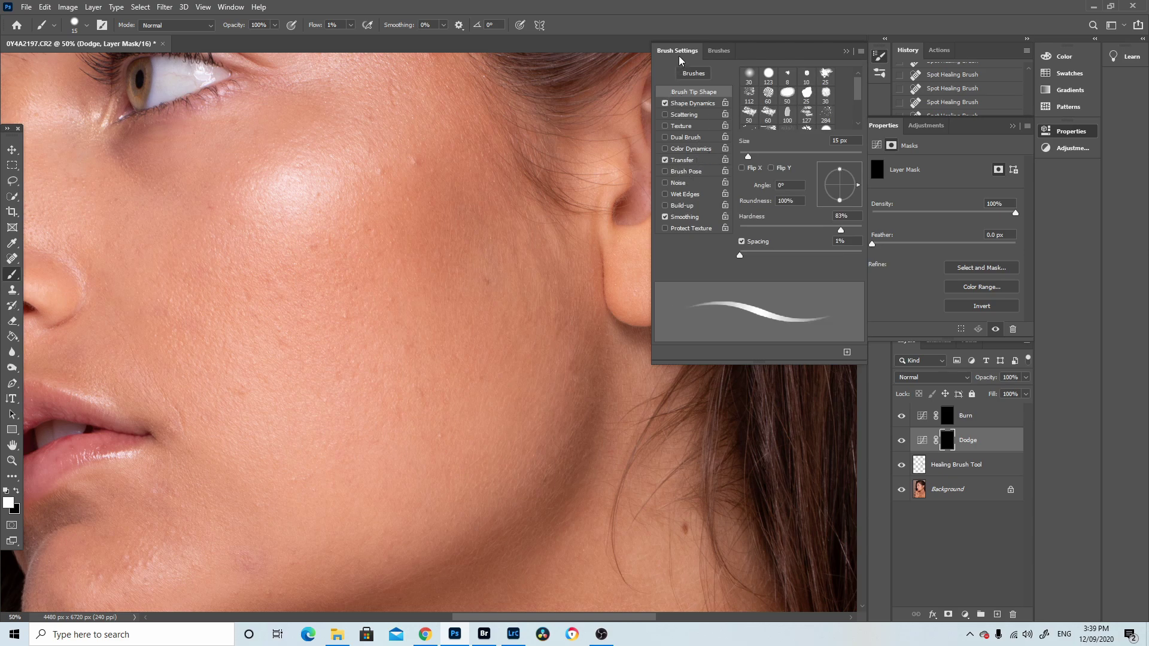
pyautogui.click(665, 104)
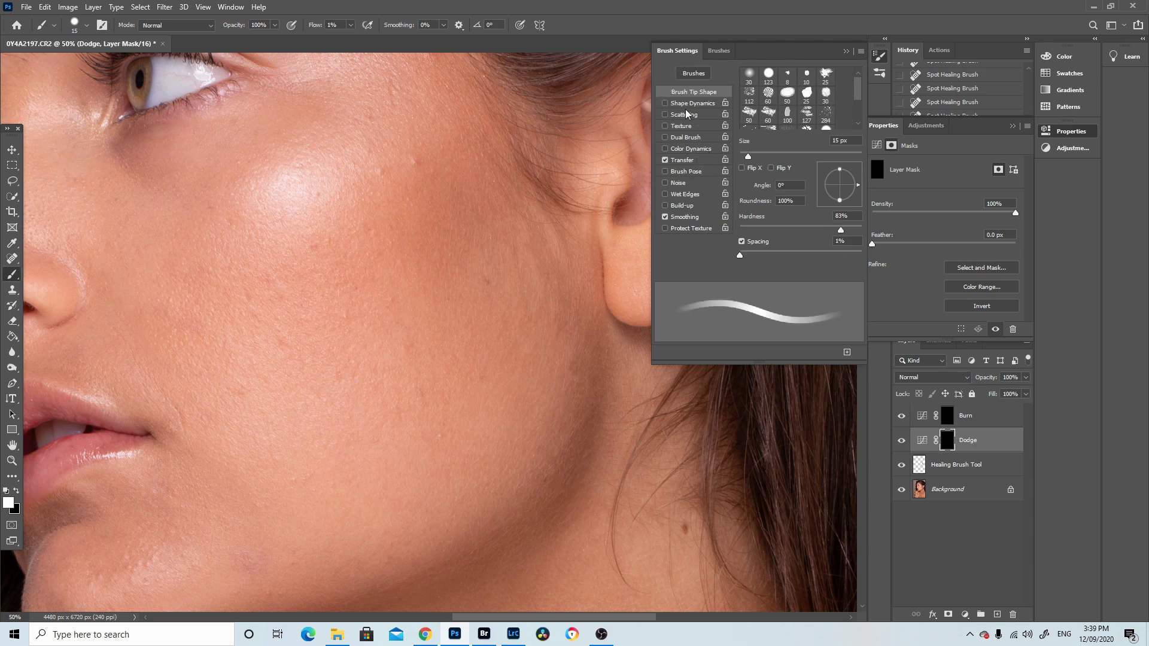
pyautogui.click(694, 103)
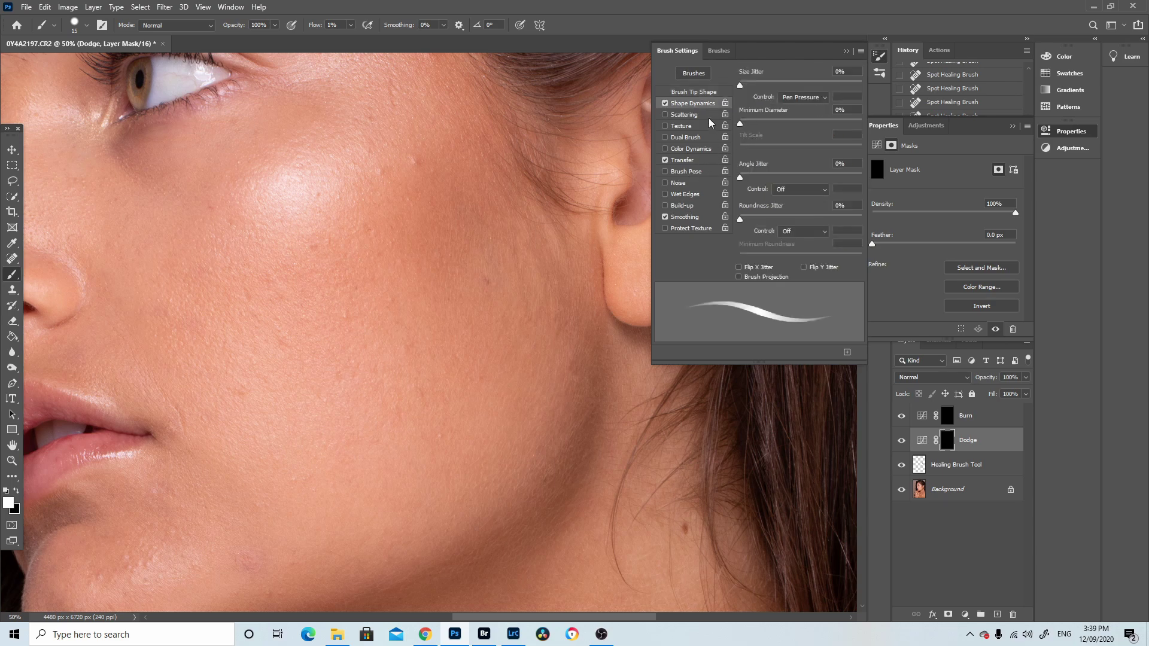
pyautogui.click(665, 103)
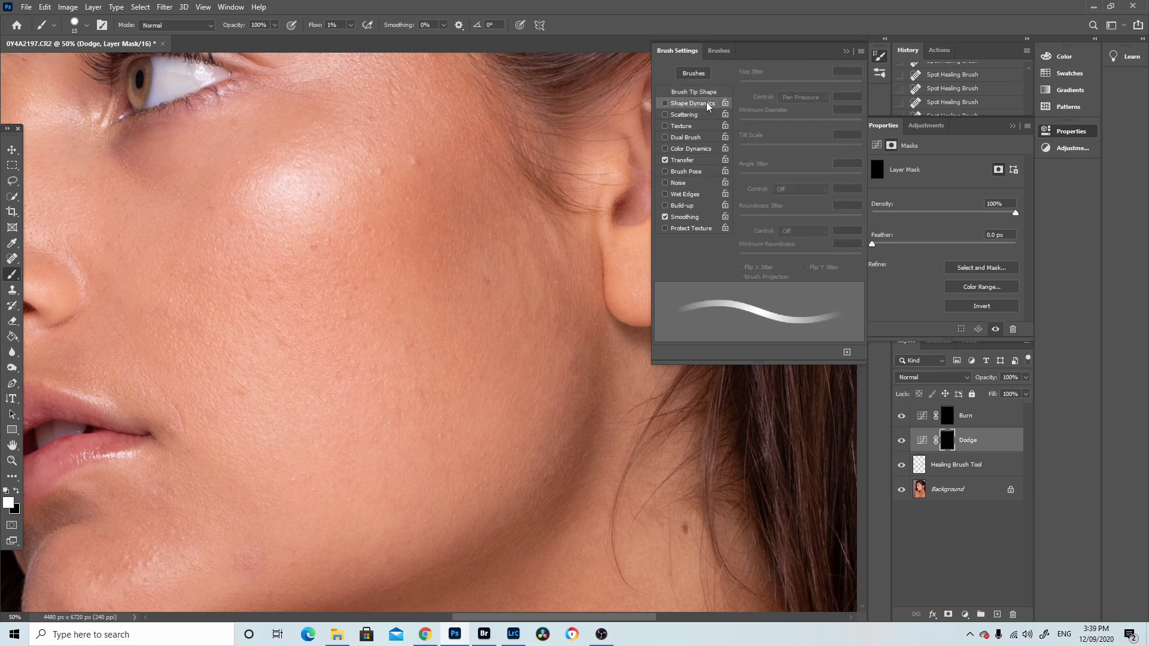
pyautogui.click(877, 56)
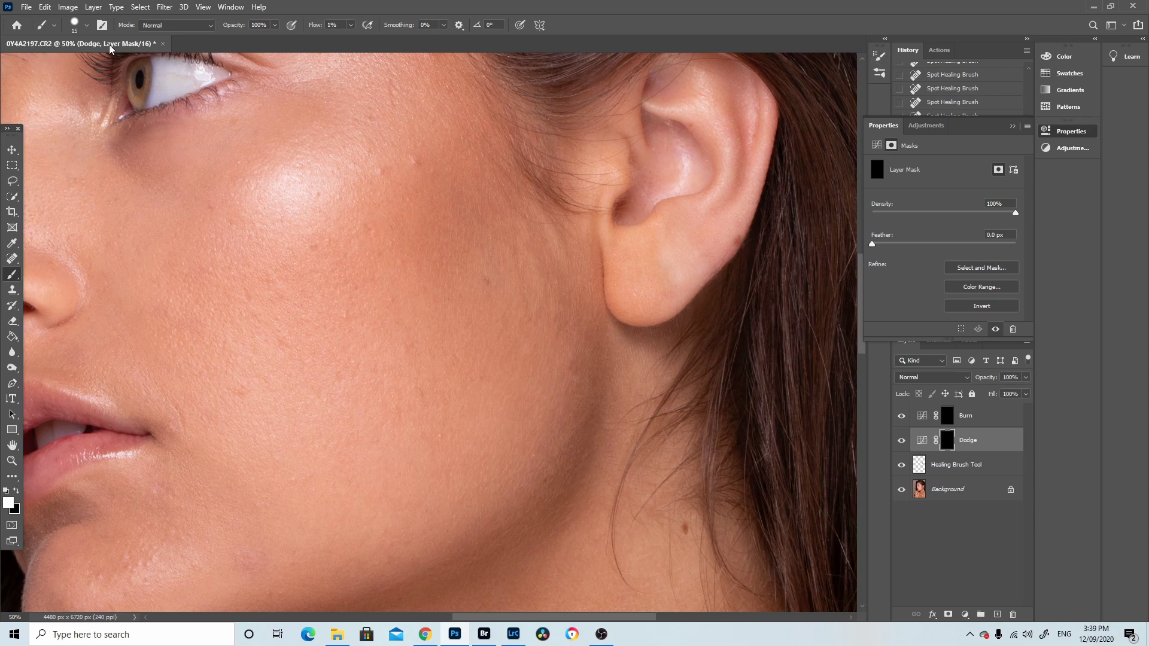
pyautogui.click(87, 27)
pyautogui.moveTo(108, 91); pyautogui.dragTo(86, 90)
# Paint white on the Dodge mask over the dark patches of the cheek in front of the ear.
pyautogui.click(549, 306)
pyautogui.moveTo(546, 311)
pyautogui.mouseDown()
pyautogui.moveTo(507, 312)
pyautogui.moveTo(504, 329)
pyautogui.moveTo(505, 312)
pyautogui.moveTo(496, 342)
pyautogui.moveTo(511, 301)
pyautogui.moveTo(531, 289)
pyautogui.moveTo(524, 265)
pyautogui.moveTo(524, 320)
pyautogui.mouseUp()
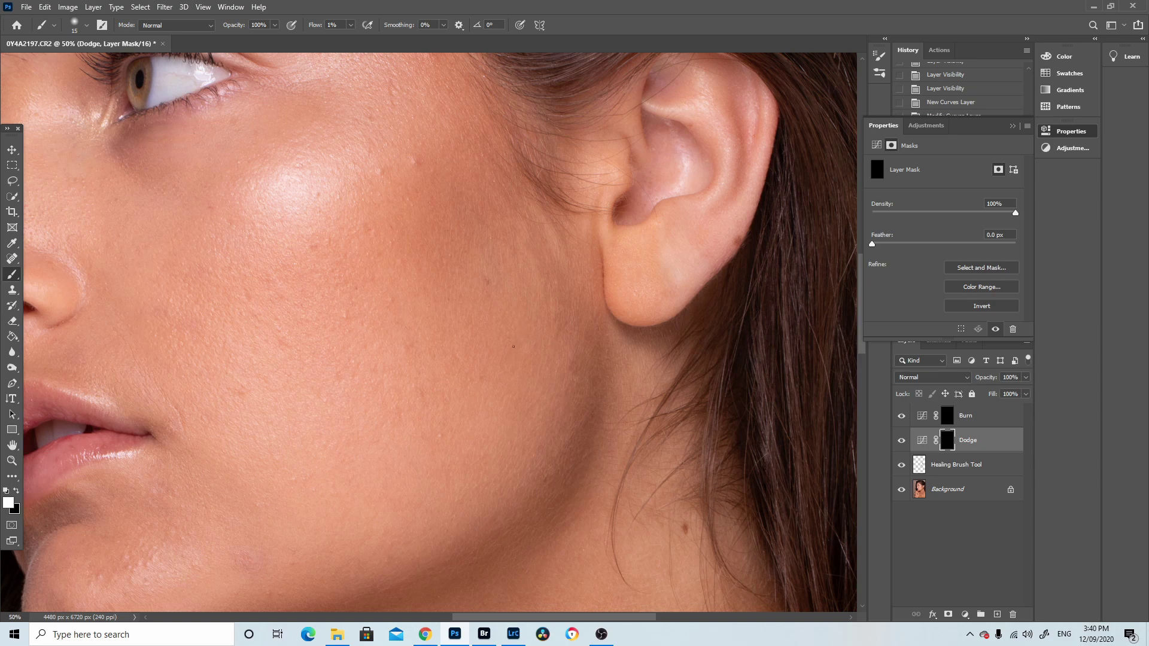
pyautogui.moveTo(515, 361)
pyautogui.mouseDown()
pyautogui.moveTo(510, 378)
pyautogui.moveTo(555, 337)
pyautogui.mouseUp()
pyautogui.moveTo(568, 290); pyautogui.dragTo(549, 308)
pyautogui.moveTo(548, 280); pyautogui.dragTo(540, 279)
pyautogui.moveTo(533, 246); pyautogui.dragTo(514, 222)
pyautogui.moveTo(519, 268)
pyautogui.mouseDown()
pyautogui.moveTo(504, 259)
pyautogui.moveTo(539, 205)
pyautogui.mouseUp()
# Toggle the Dodge layer's visibility to compare the cheek before and after dodging.
pyautogui.click(902, 442)
pyautogui.click(902, 443)
pyautogui.click(902, 443)
pyautogui.click(902, 443)
# Paint white on the Burn layer's mask over the bright spots of the cheek in front of and below the ear.
pyautogui.click(973, 419)
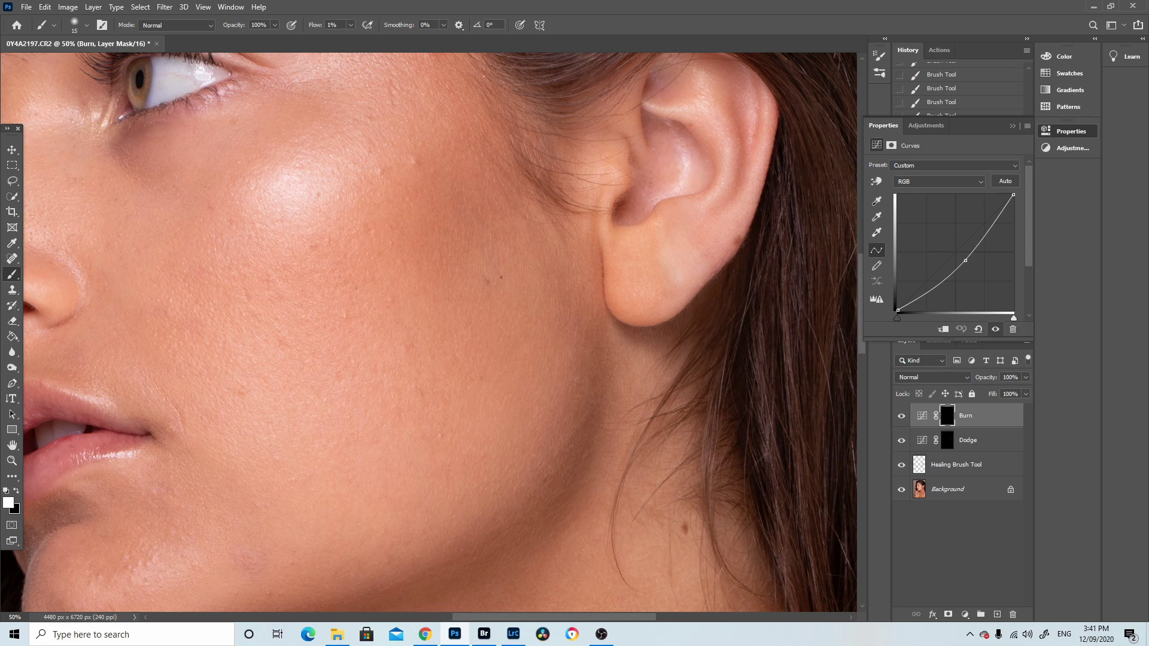
pyautogui.click(495, 247)
pyautogui.click(511, 283)
pyautogui.click(513, 312)
pyautogui.click(522, 341)
pyautogui.click(539, 339)
pyautogui.click(558, 250)
pyautogui.click(476, 220)
pyautogui.click(553, 343)
pyautogui.click(579, 332)
pyautogui.click(588, 299)
# Toggle the Dodge and Burn layers' visibility one after the other to check each one's effect on the skin.
pyautogui.click(959, 441)
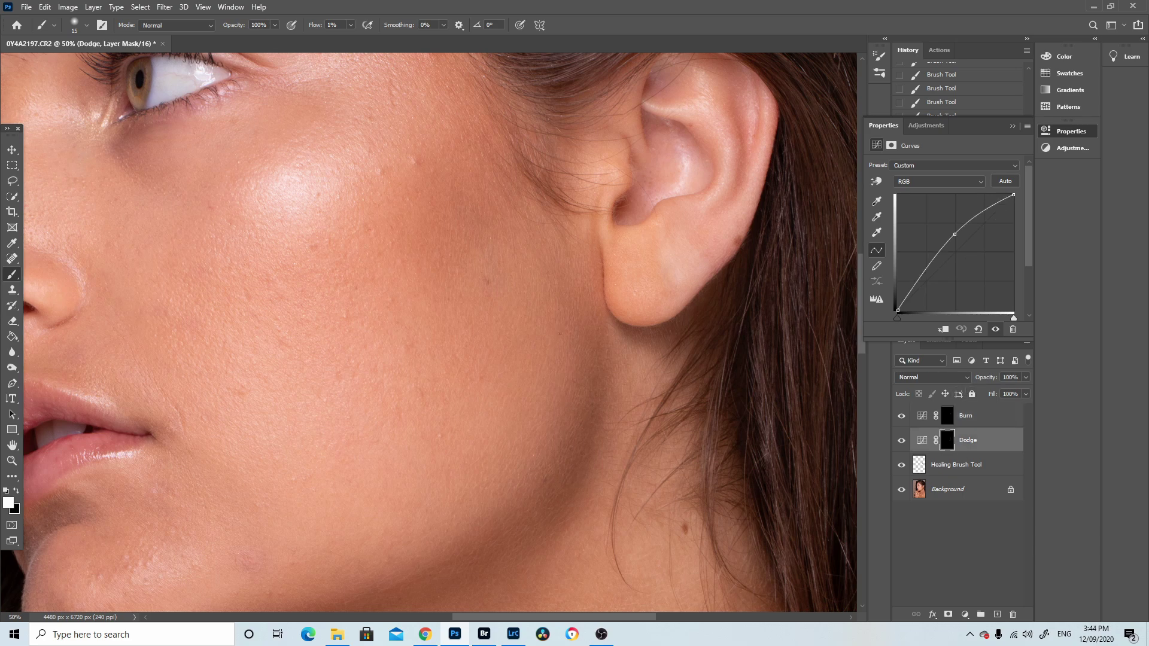
pyautogui.click(901, 441)
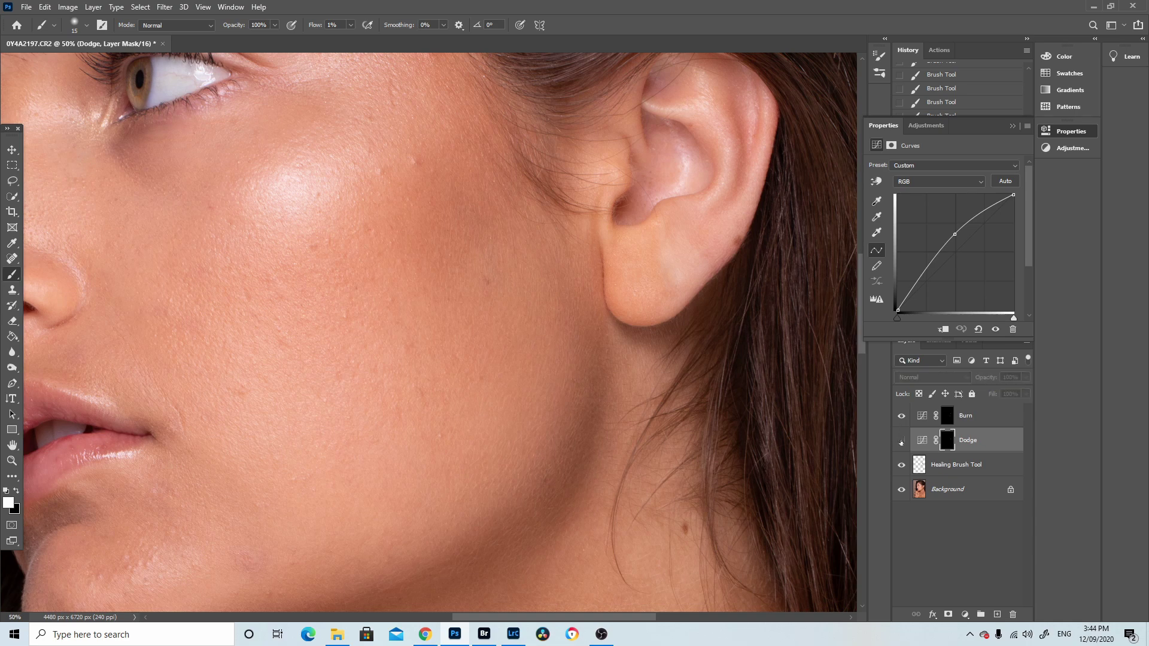
pyautogui.click(901, 441)
pyautogui.click(902, 416)
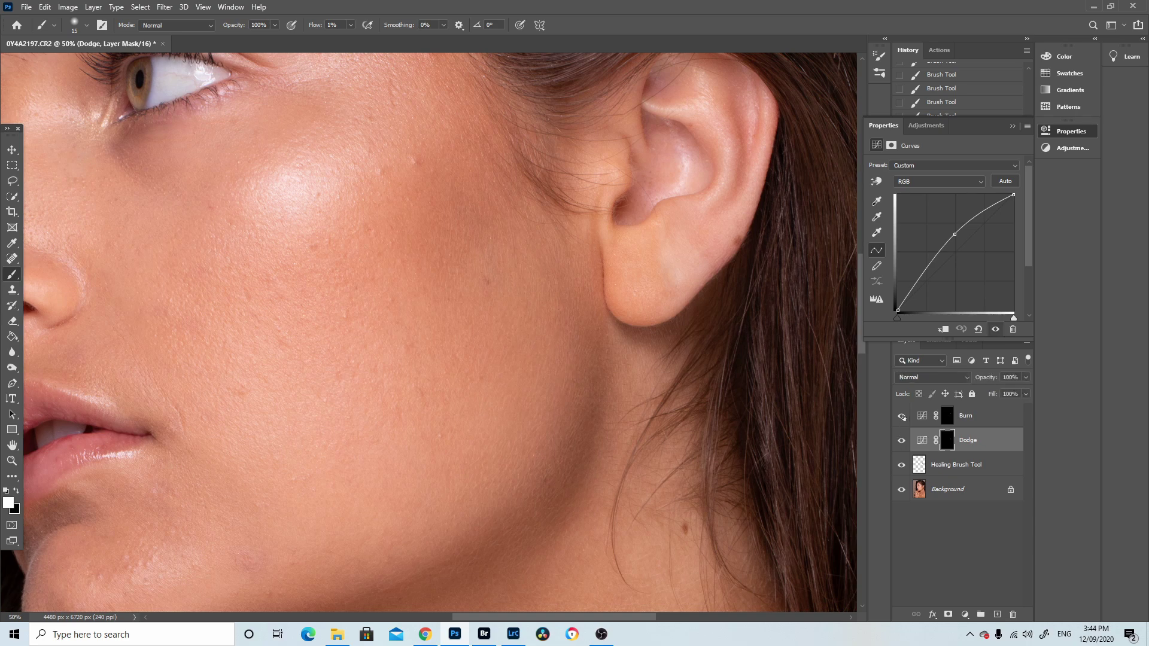
pyautogui.click(902, 417)
# Dock the Properties panel above History and compare Snapshot 1 with Snapshot 2.
pyautogui.moveTo(975, 127); pyautogui.dragTo(985, 53)
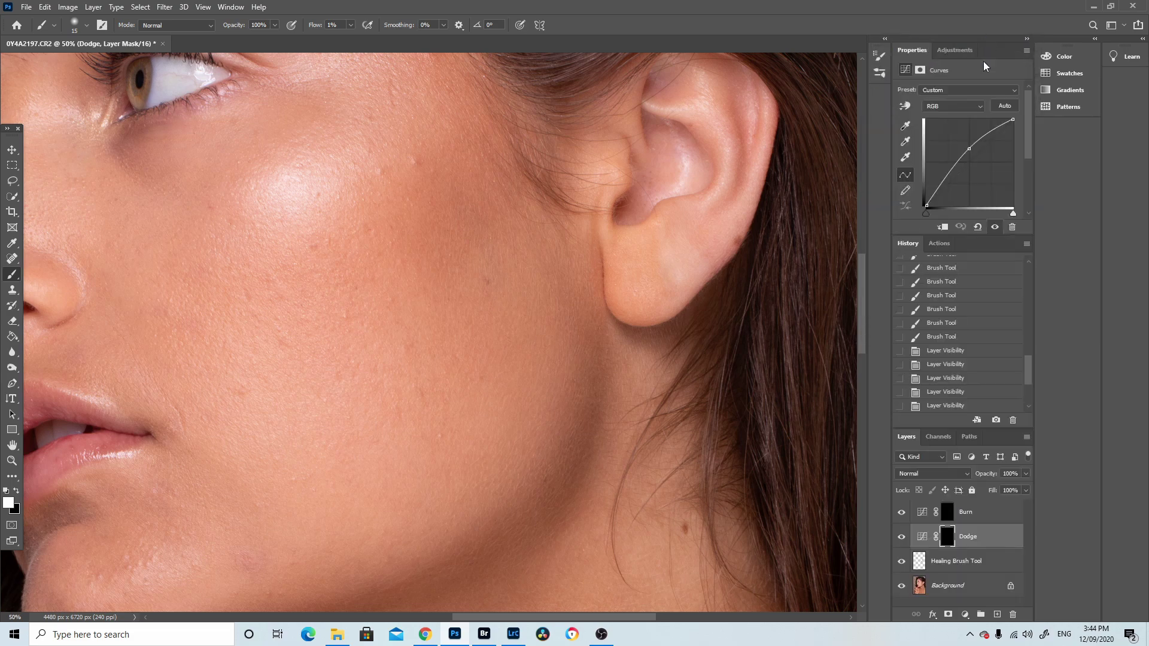
pyautogui.scroll(10, 970, 348)
pyautogui.click(952, 311)
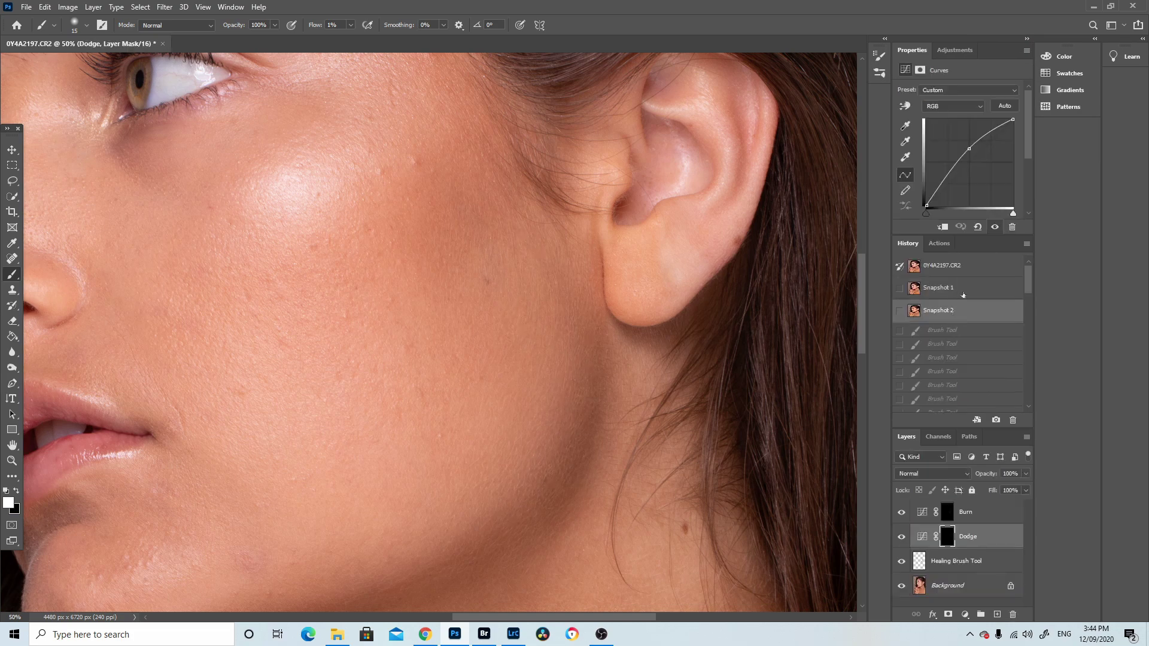
pyautogui.click(962, 296)
pyautogui.click(957, 314)
# Create a new layer above Burn and name it Skin Colour.
pyautogui.click(990, 513)
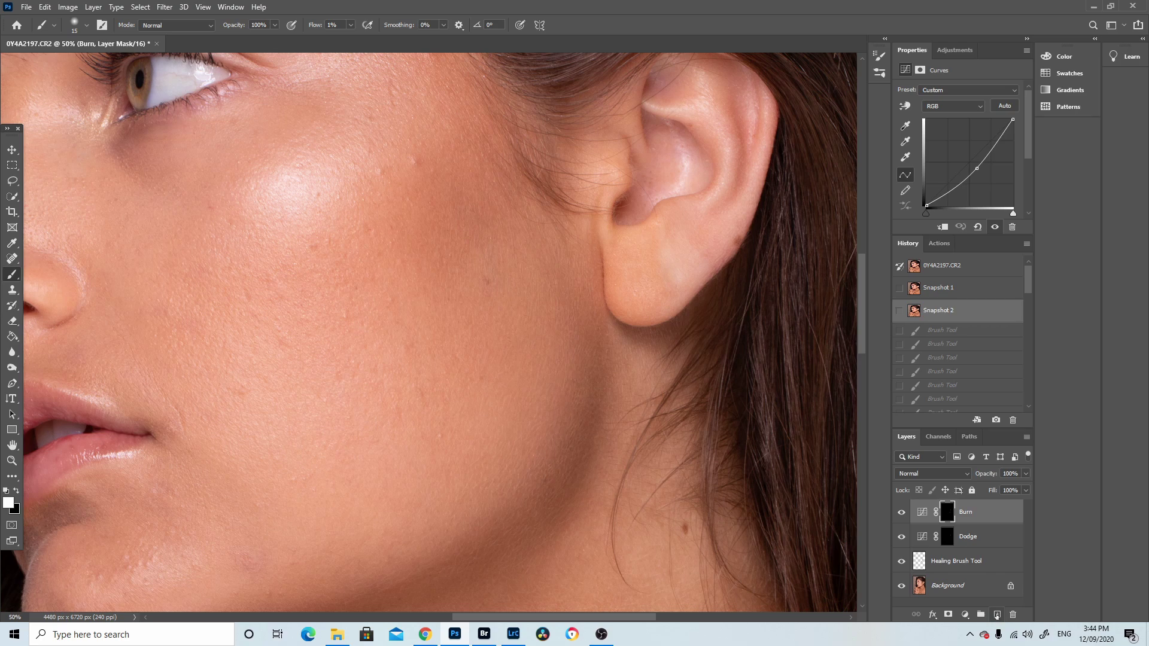
pyautogui.click(998, 616)
pyautogui.doubleClick(971, 511)
pyautogui.write('Skin')
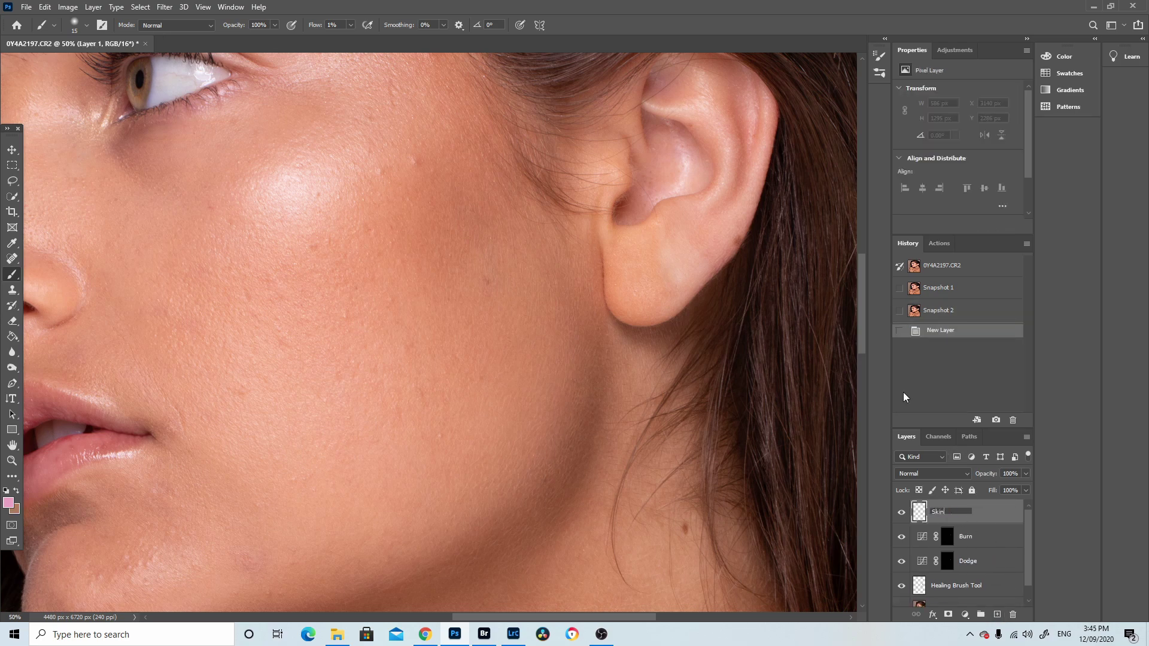
pyautogui.write(' Colour')
pyautogui.press('Return')
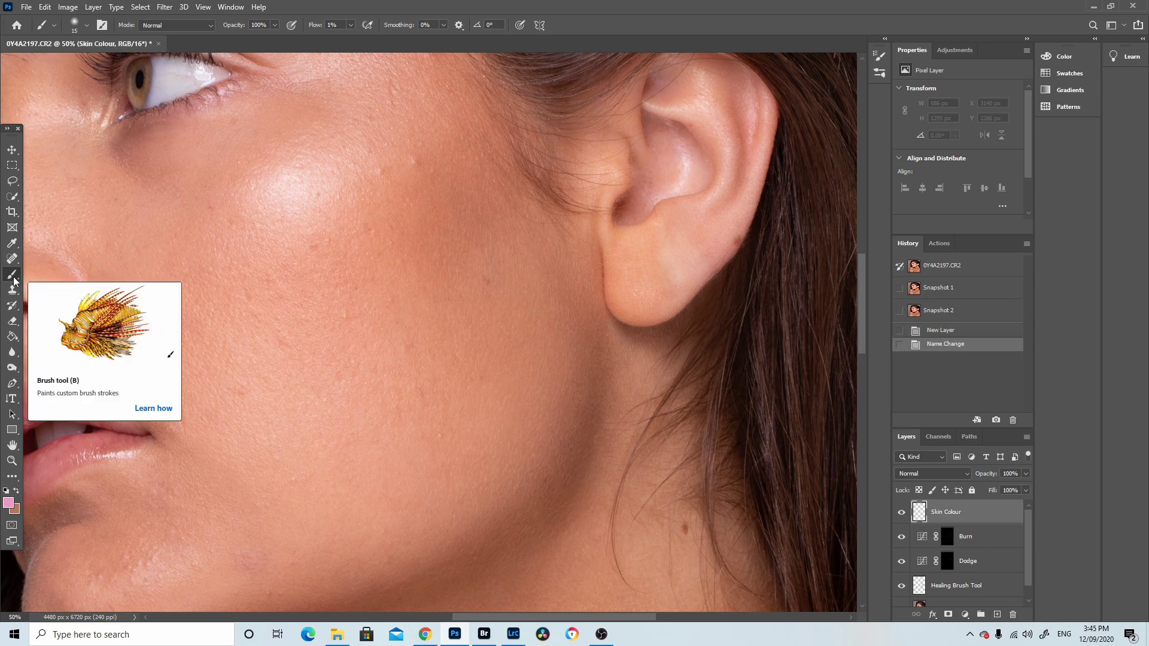
# Enlarge the soft round brush to 161 px.
pyautogui.click(87, 25)
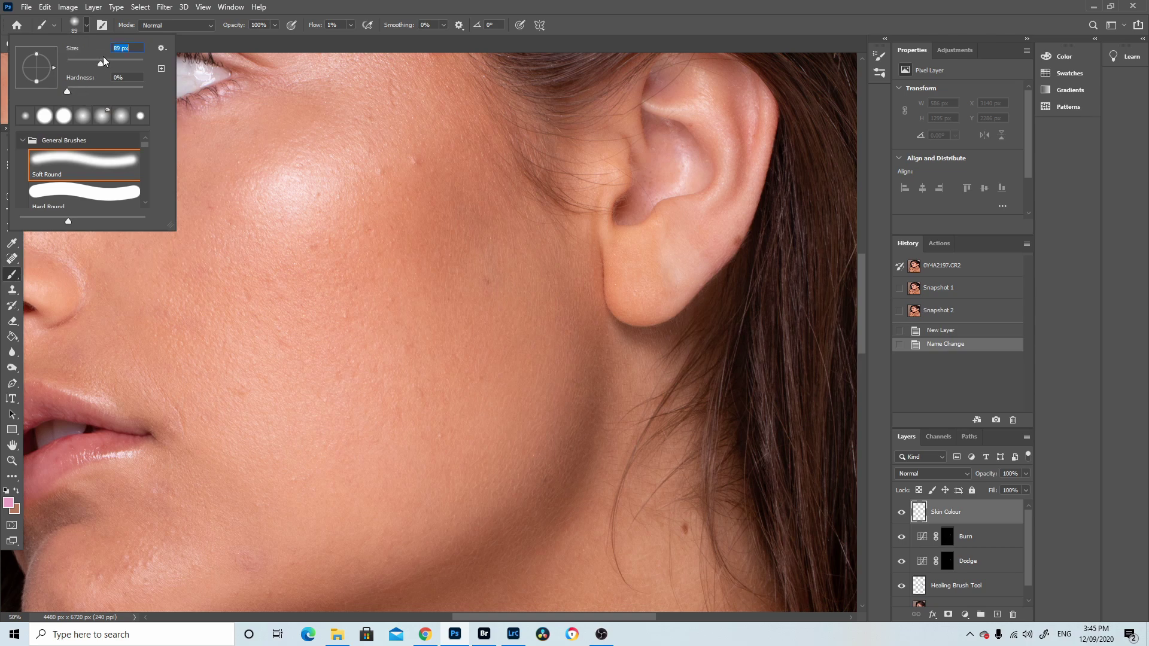
pyautogui.moveTo(118, 63); pyautogui.dragTo(117, 63)
pyautogui.click(558, 47)
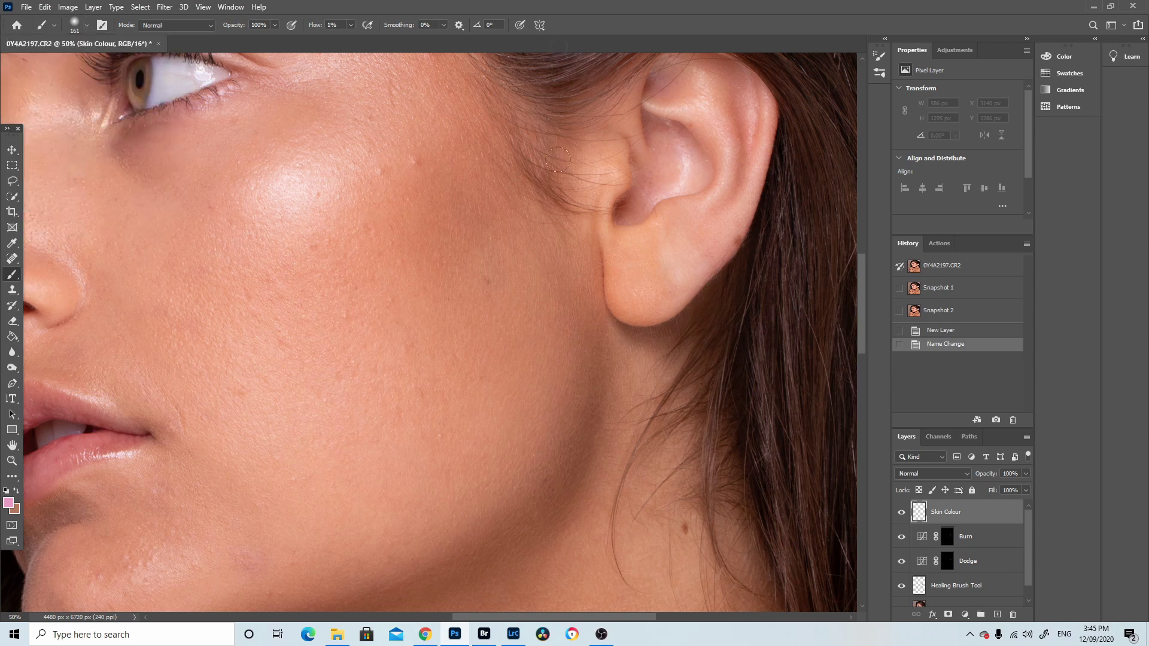
# Sample the skin tone beside the ear and paint it over the cheek on the Skin Colour layer.
pyautogui.press('alt')
pyautogui.keyDown('alt'); pyautogui.click(554, 326); pyautogui.keyUp('alt')
pyautogui.moveTo(575, 226); pyautogui.dragTo(562, 318)
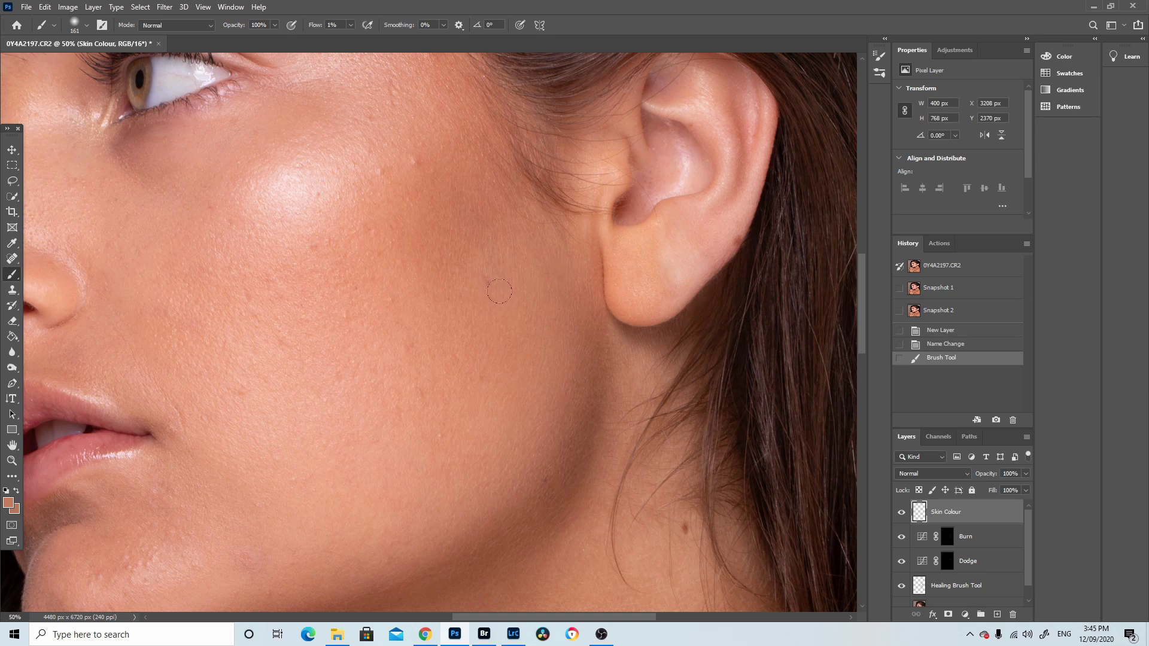
pyautogui.moveTo(487, 327); pyautogui.dragTo(495, 317)
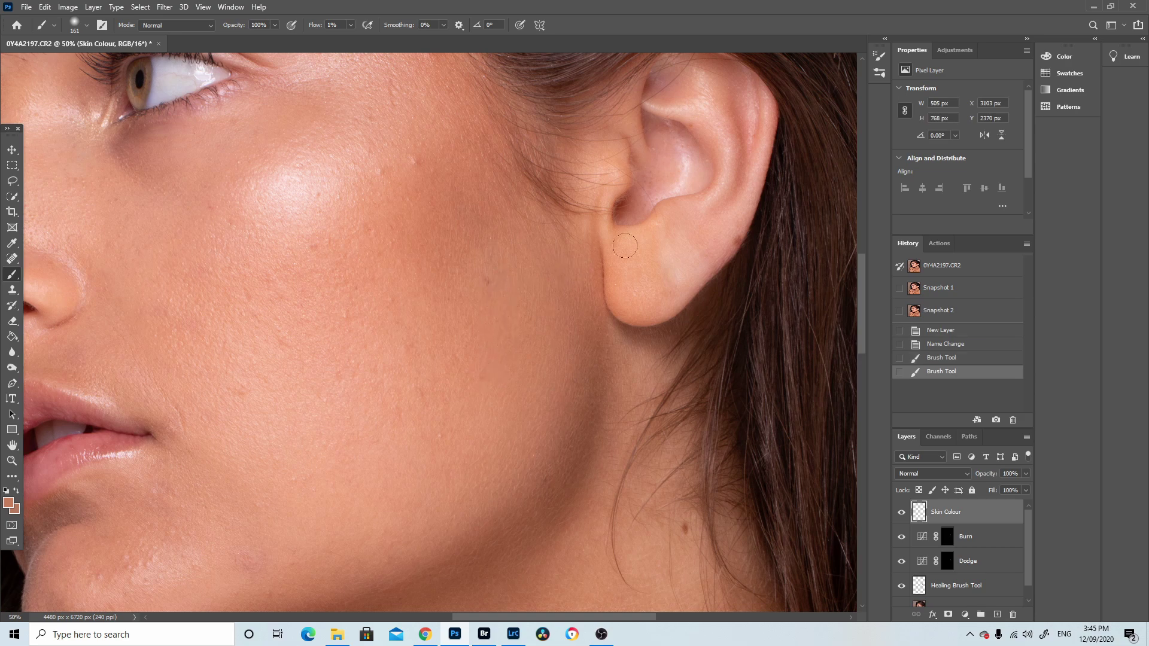
# Sample skin tones along the jaw's edge and paint them over the shadow transition from below the earlobe to the lower jaw.
pyautogui.keyDown('alt'); pyautogui.click(590, 367); pyautogui.keyUp('alt')
pyautogui.moveTo(599, 363); pyautogui.dragTo(599, 384)
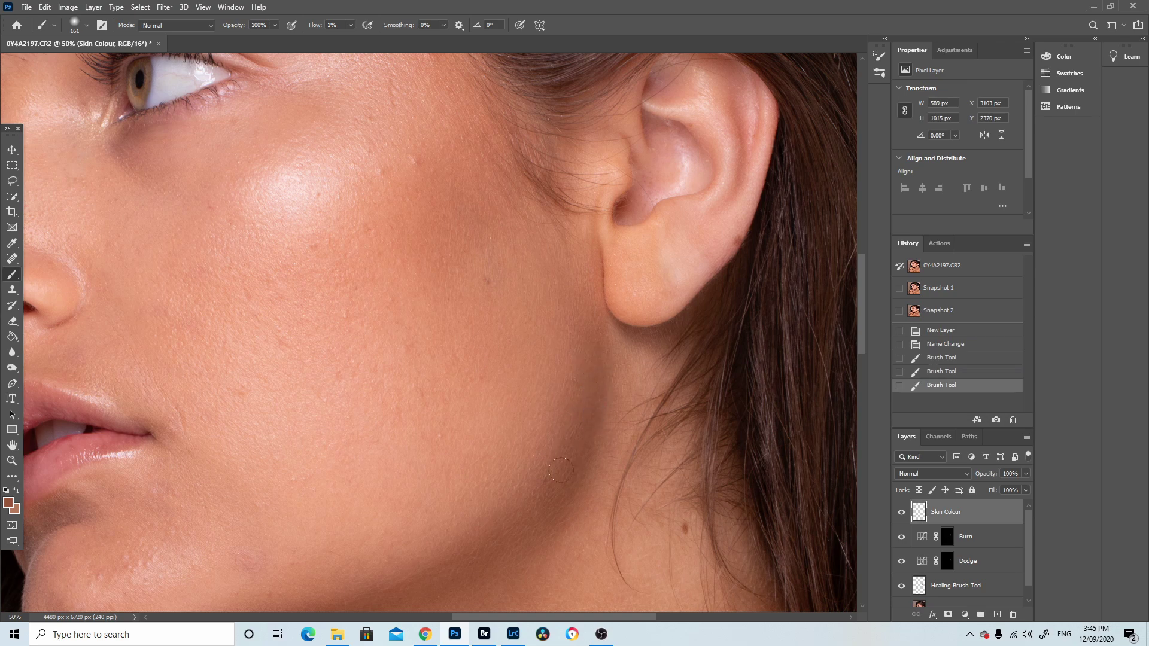
pyautogui.moveTo(550, 474); pyautogui.dragTo(540, 483)
pyautogui.keyDown('alt'); pyautogui.click(544, 456); pyautogui.keyUp('alt')
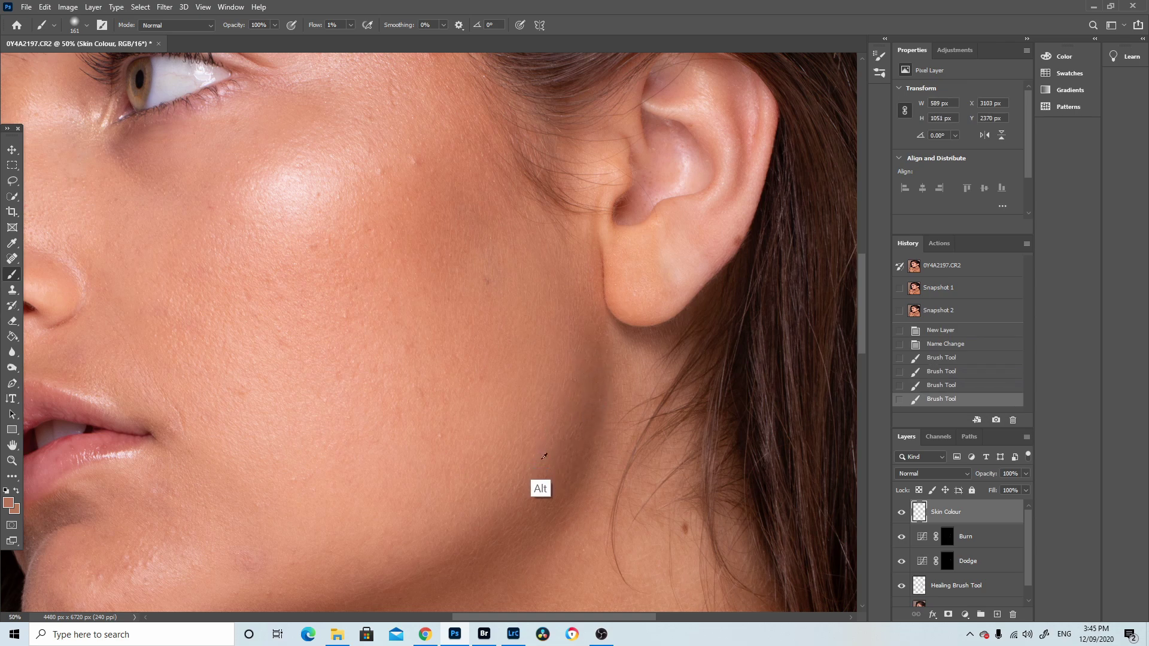
pyautogui.moveTo(528, 504); pyautogui.dragTo(540, 490)
pyautogui.moveTo(533, 498); pyautogui.dragTo(547, 479)
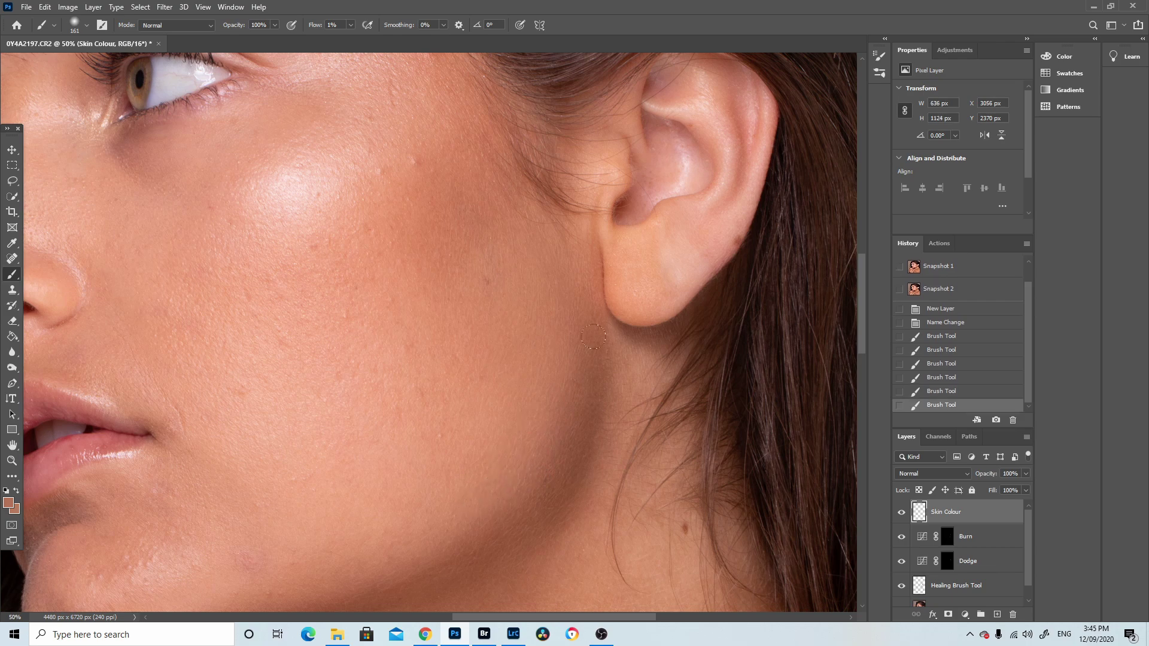
# Resample darker jaw tones and blend the shadow along the jawline from the earlobe towards the chin.
pyautogui.keyDown('alt'); pyautogui.click(562, 474); pyautogui.keyUp('alt')
pyautogui.moveTo(525, 478); pyautogui.dragTo(539, 466)
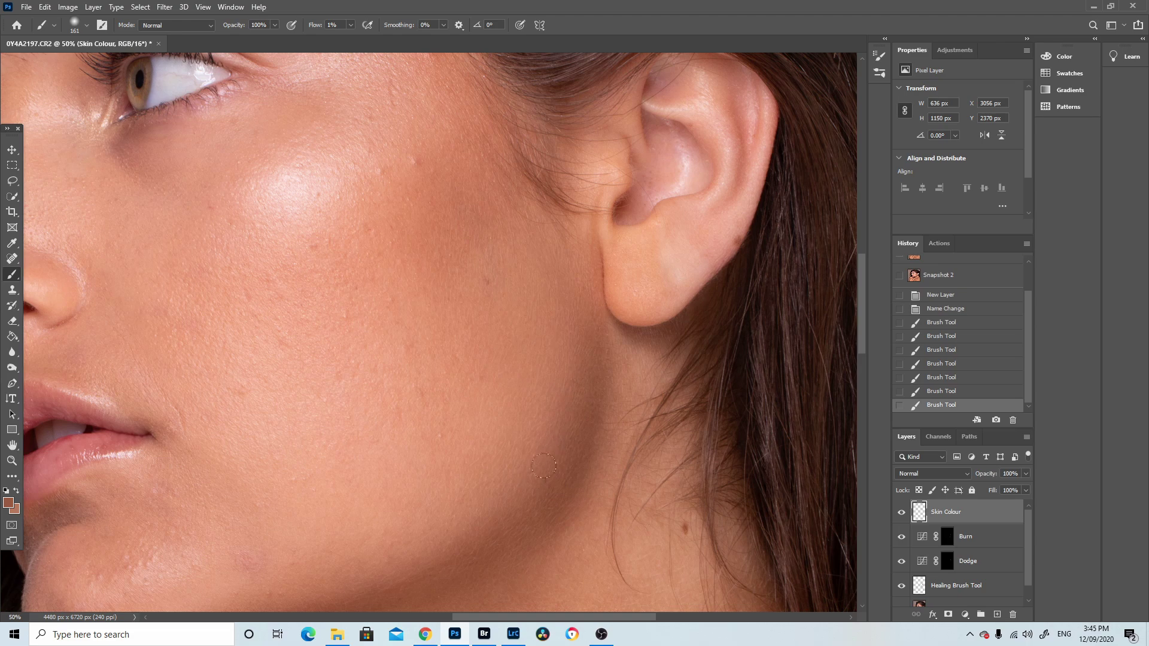
pyautogui.moveTo(581, 382); pyautogui.dragTo(526, 470)
pyautogui.moveTo(490, 521); pyautogui.dragTo(477, 546)
pyautogui.keyDown('alt'); pyautogui.click(549, 519); pyautogui.keyUp('alt')
pyautogui.moveTo(608, 381)
pyautogui.mouseDown()
pyautogui.moveTo(532, 500)
pyautogui.moveTo(456, 548)
pyautogui.moveTo(520, 502)
pyautogui.moveTo(471, 531)
pyautogui.moveTo(622, 316)
pyautogui.moveTo(581, 381)
pyautogui.moveTo(596, 325)
pyautogui.moveTo(526, 500)
pyautogui.mouseUp()
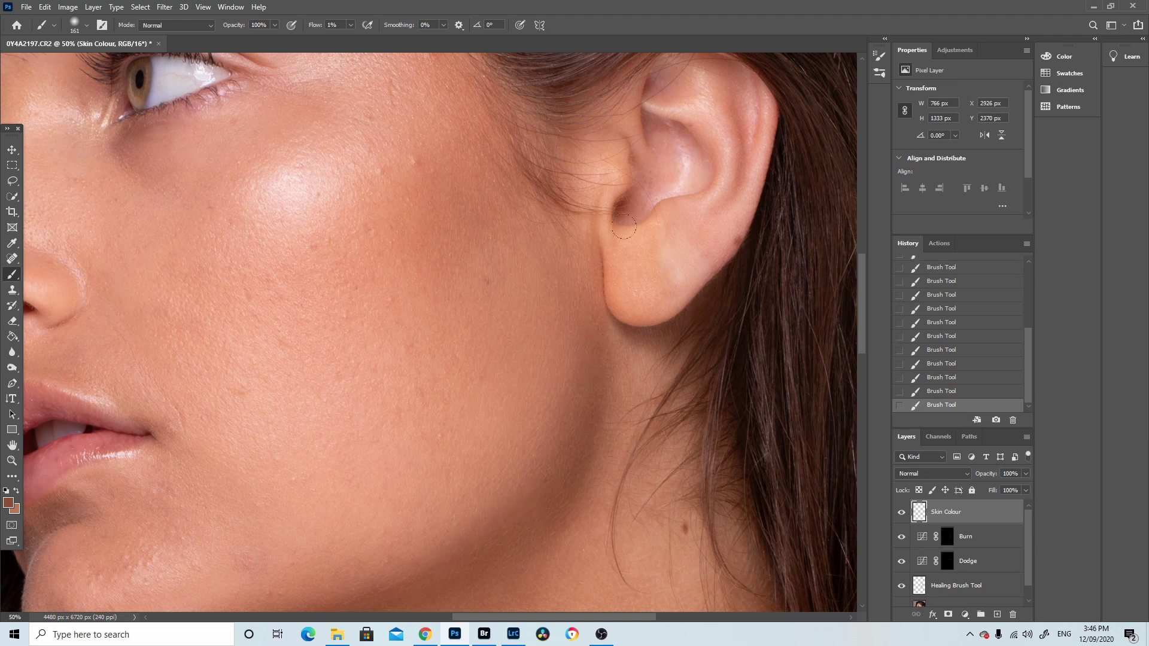
# Sample nearby skin tones and paint them over the lower cheek, the skin in front of the ear and the area under the jaw.
pyautogui.press('alt')
pyautogui.keyDown('alt'); pyautogui.click(486, 372); pyautogui.keyUp('alt')
pyautogui.moveTo(456, 418)
pyautogui.mouseDown()
pyautogui.moveTo(493, 396)
pyautogui.moveTo(494, 439)
pyautogui.moveTo(530, 421)
pyautogui.mouseUp()
pyautogui.keyDown('alt'); pyautogui.click(579, 259); pyautogui.keyUp('alt')
pyautogui.moveTo(580, 183); pyautogui.dragTo(587, 195)
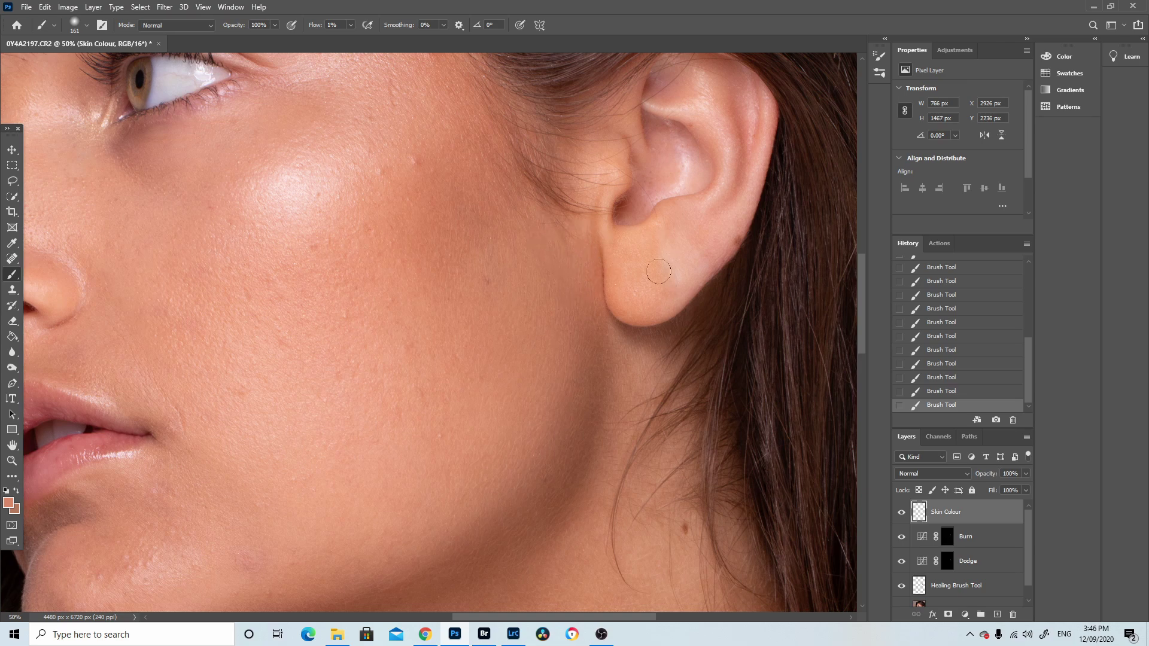
pyautogui.keyDown('alt'); pyautogui.click(628, 379); pyautogui.keyUp('alt')
pyautogui.keyDown('alt'); pyautogui.click(549, 536); pyautogui.keyUp('alt')
pyautogui.moveTo(548, 525); pyautogui.dragTo(444, 568)
# Toggle the Skin Colour layer's visibility to compare the skin tones with and without the painting.
pyautogui.click(902, 513)
pyautogui.click(902, 513)
pyautogui.click(901, 513)
pyautogui.click(901, 512)
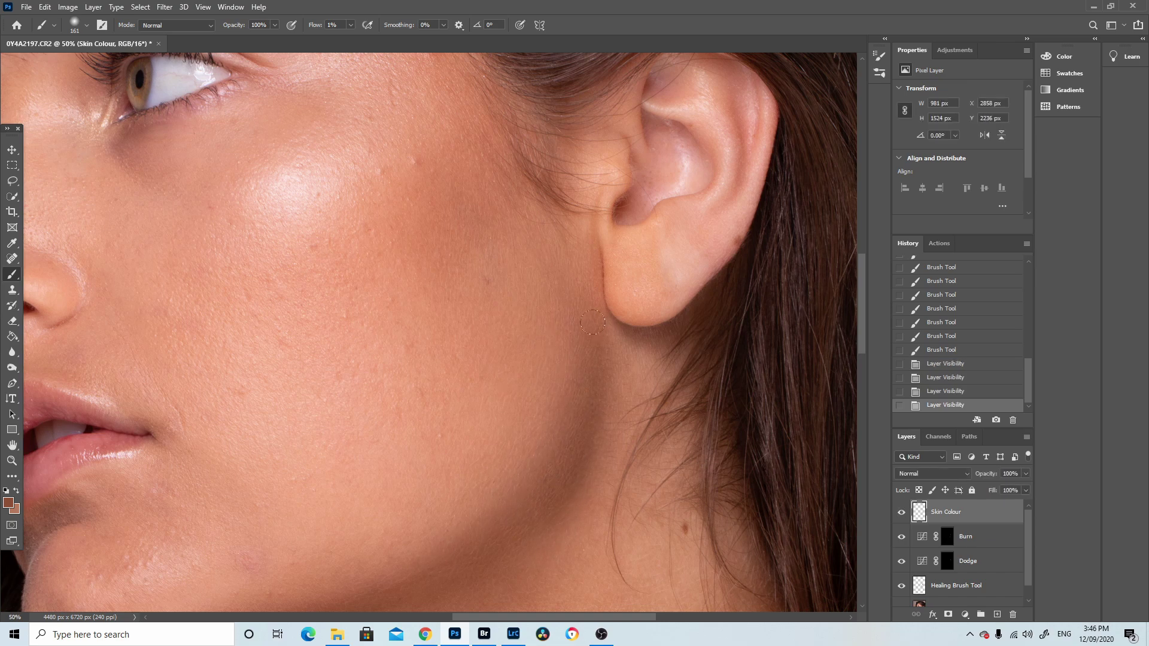
# Sample the jaw shadow's tone and paint more of it along the jawline up to below the earlobe.
pyautogui.keyDown('alt'); pyautogui.click(547, 498); pyautogui.keyUp('alt')
pyautogui.moveTo(516, 510)
pyautogui.mouseDown()
pyautogui.moveTo(498, 525)
pyautogui.moveTo(540, 482)
pyautogui.moveTo(590, 386)
pyautogui.mouseUp()
pyautogui.moveTo(579, 413)
pyautogui.mouseDown()
pyautogui.moveTo(606, 335)
pyautogui.moveTo(669, 333)
pyautogui.mouseUp()
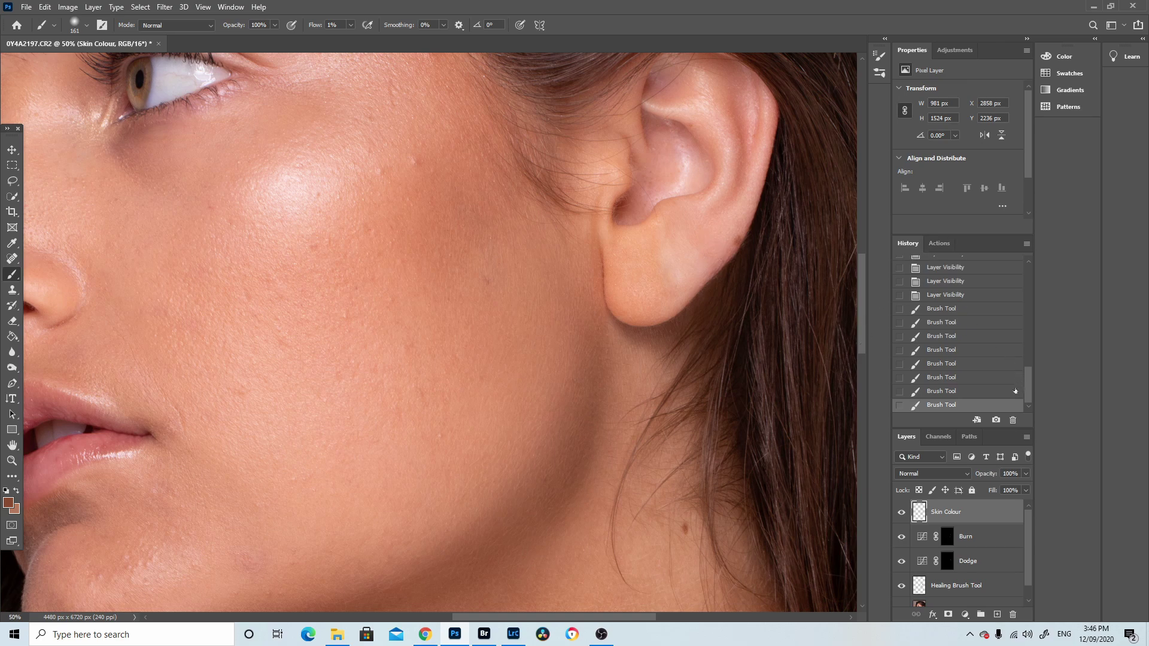
# Compare the whole face between Snapshot 1 and Snapshot 3 in the history.
pyautogui.hotkey('ctrl', '-')
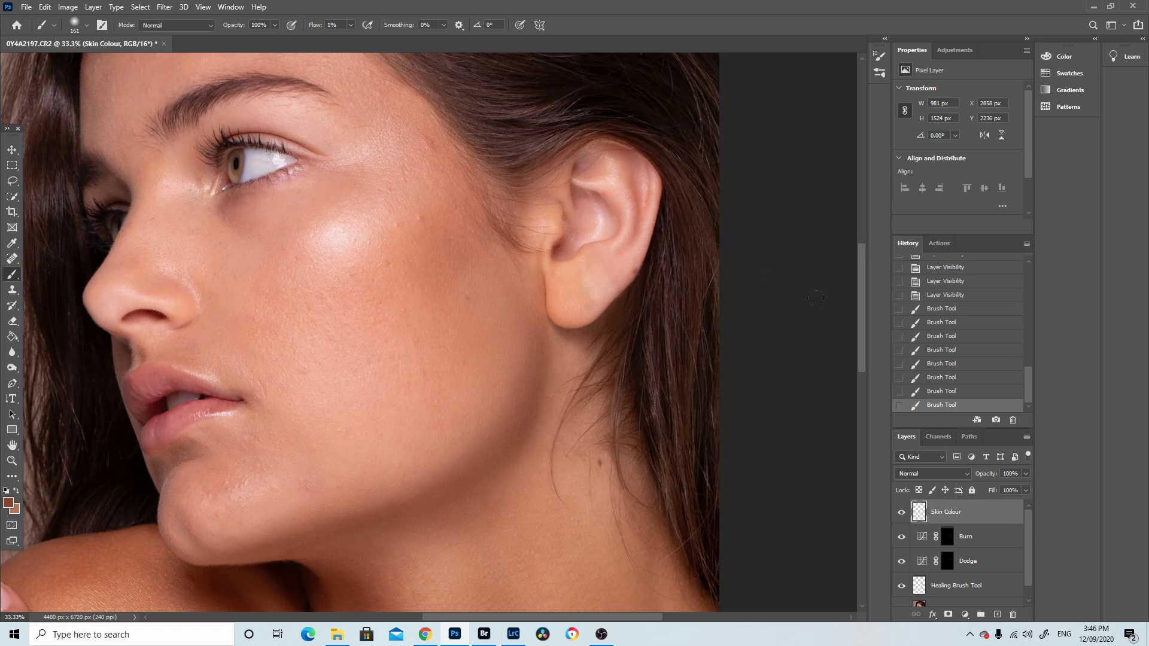
pyautogui.moveTo(1031, 392); pyautogui.dragTo(1036, 282)
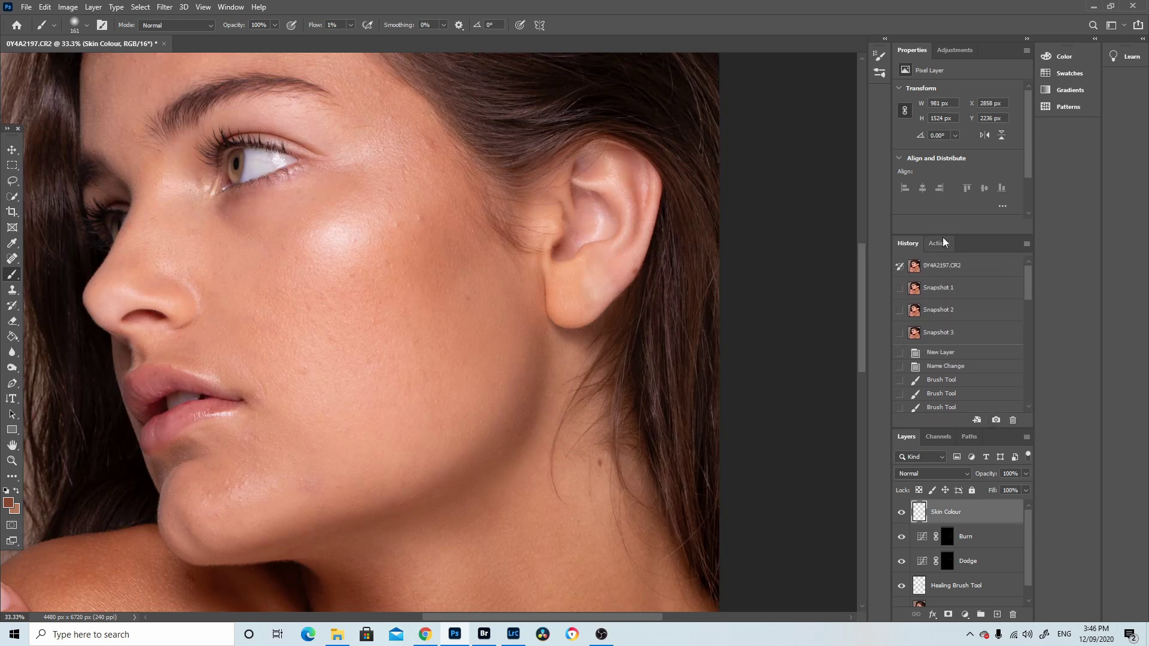
pyautogui.click(943, 289)
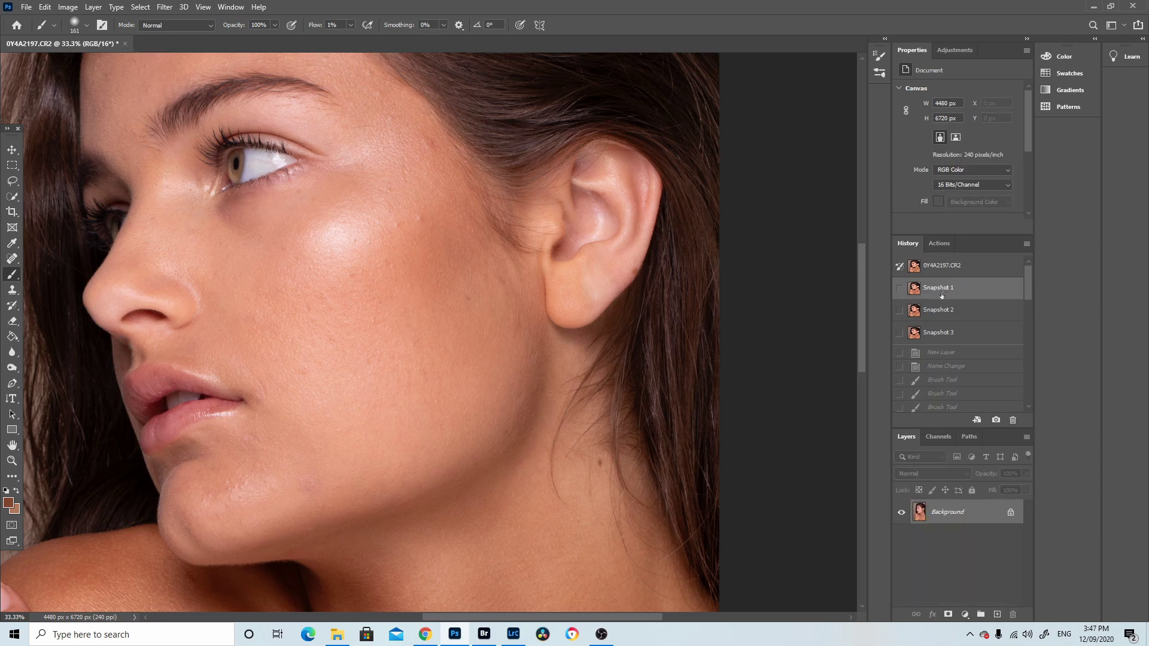
pyautogui.click(936, 334)
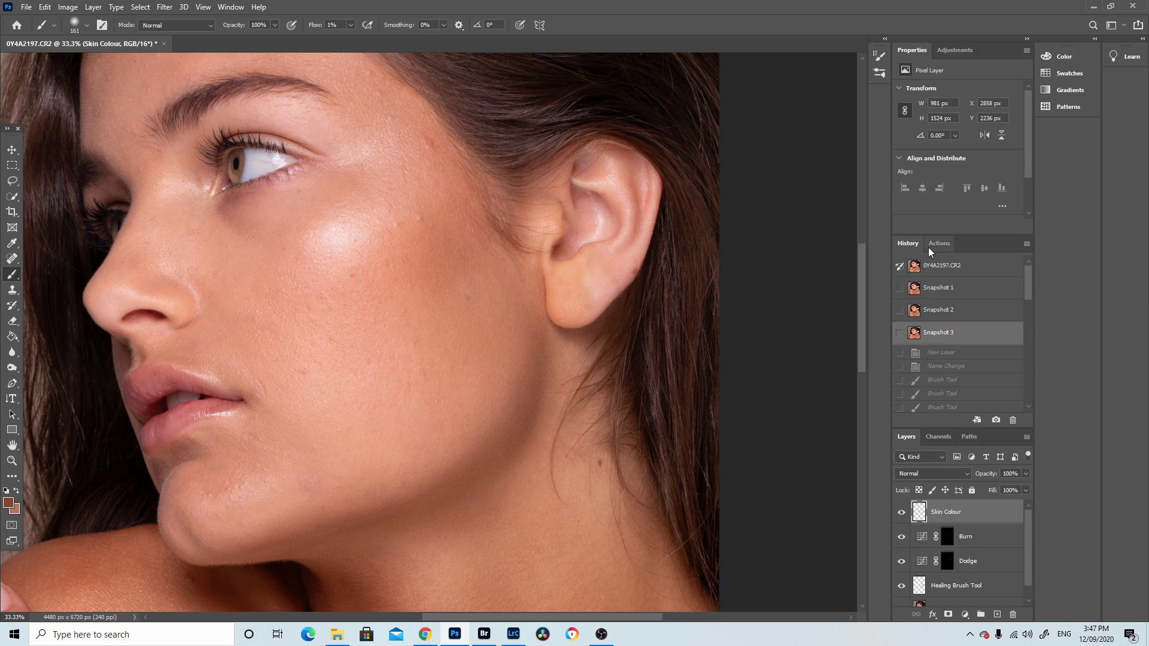
# Examine the cheek and jaw up close, switching between Snapshot 1 and Snapshot 3, and end on Snapshot 3.
pyautogui.hotkey('ctrl', '+')
pyautogui.hotkey('ctrl', '+')
pyautogui.moveTo(821, 452); pyautogui.dragTo(749, 359)
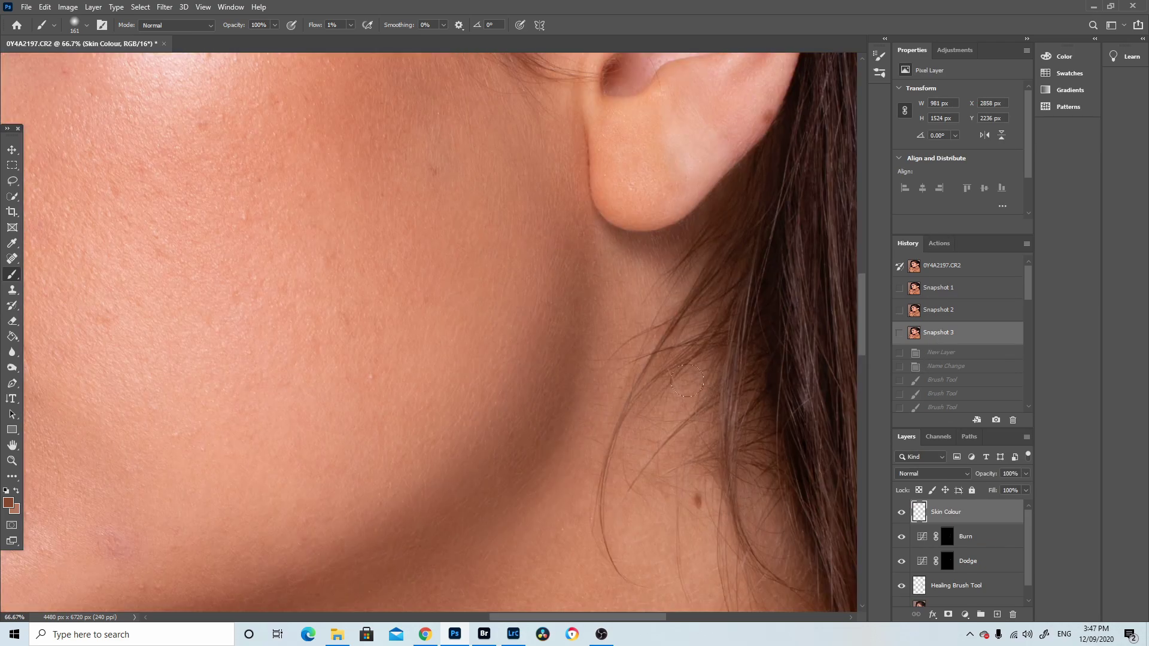
pyautogui.click(958, 289)
pyautogui.click(953, 334)
pyautogui.click(950, 281)
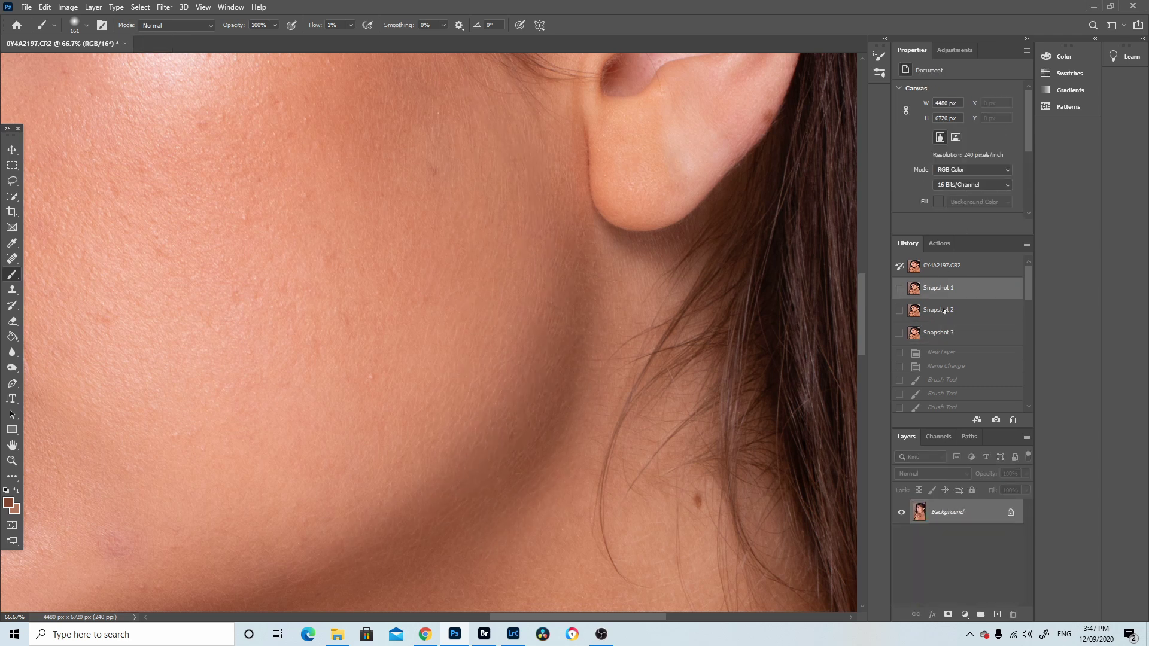
pyautogui.click(936, 339)
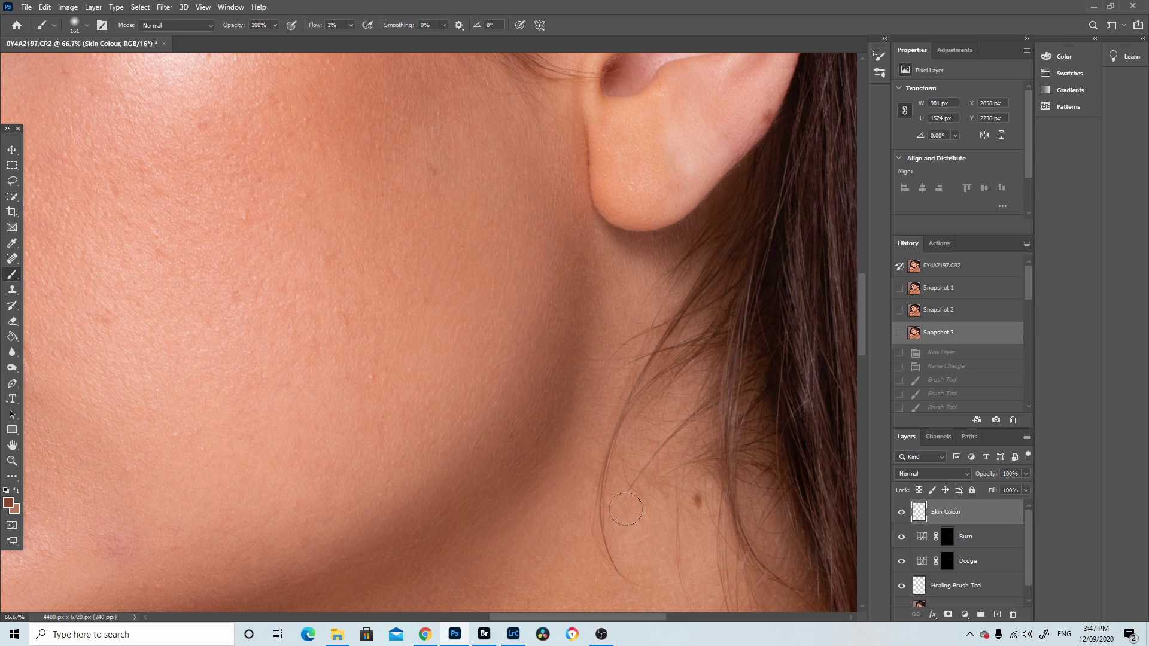
pyautogui.hotkey('ctrl', '-')
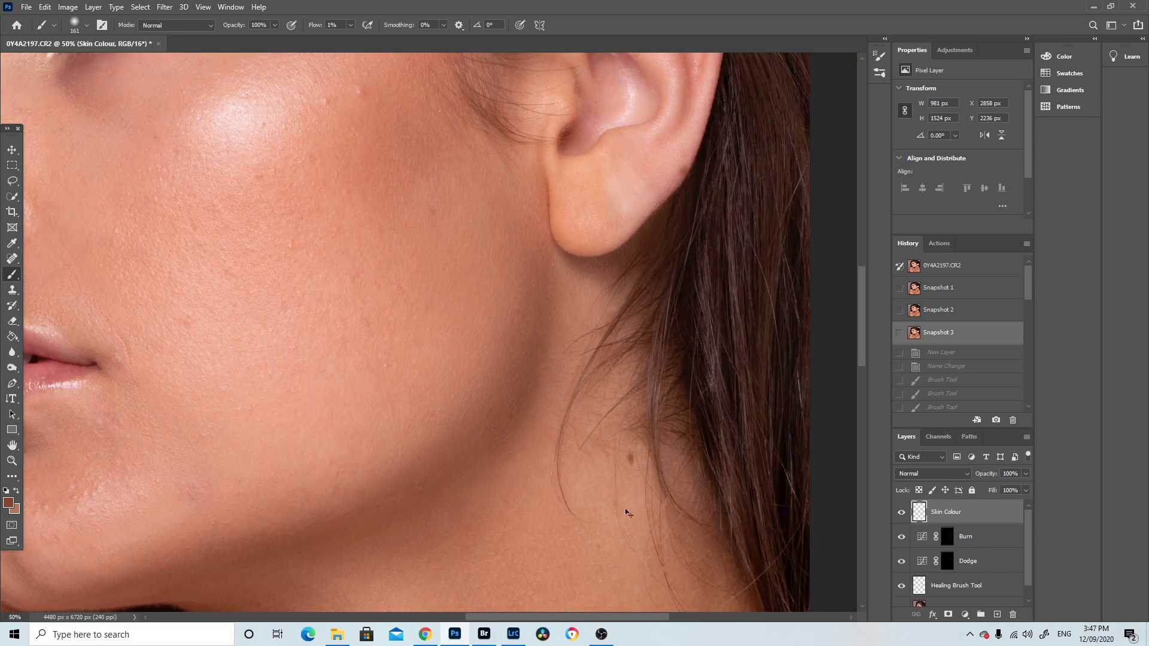
pyautogui.moveTo(864, 309)
pyautogui.mouseDown()
pyautogui.moveTo(864, 288)
pyautogui.moveTo(865, 306)
pyautogui.mouseUp()
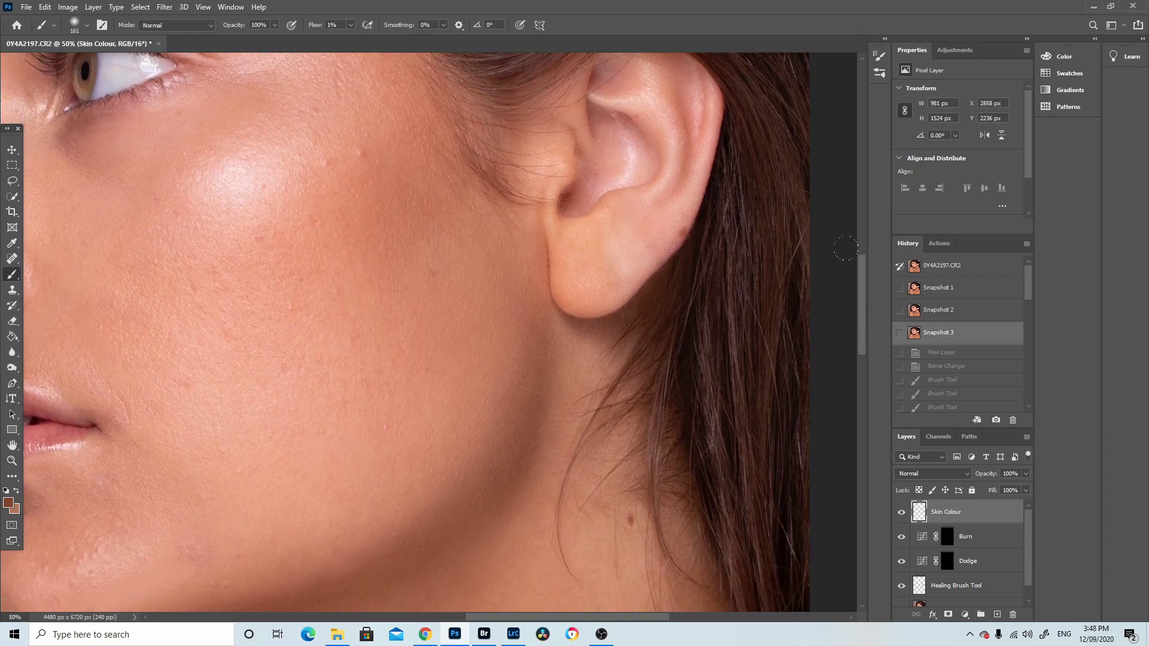